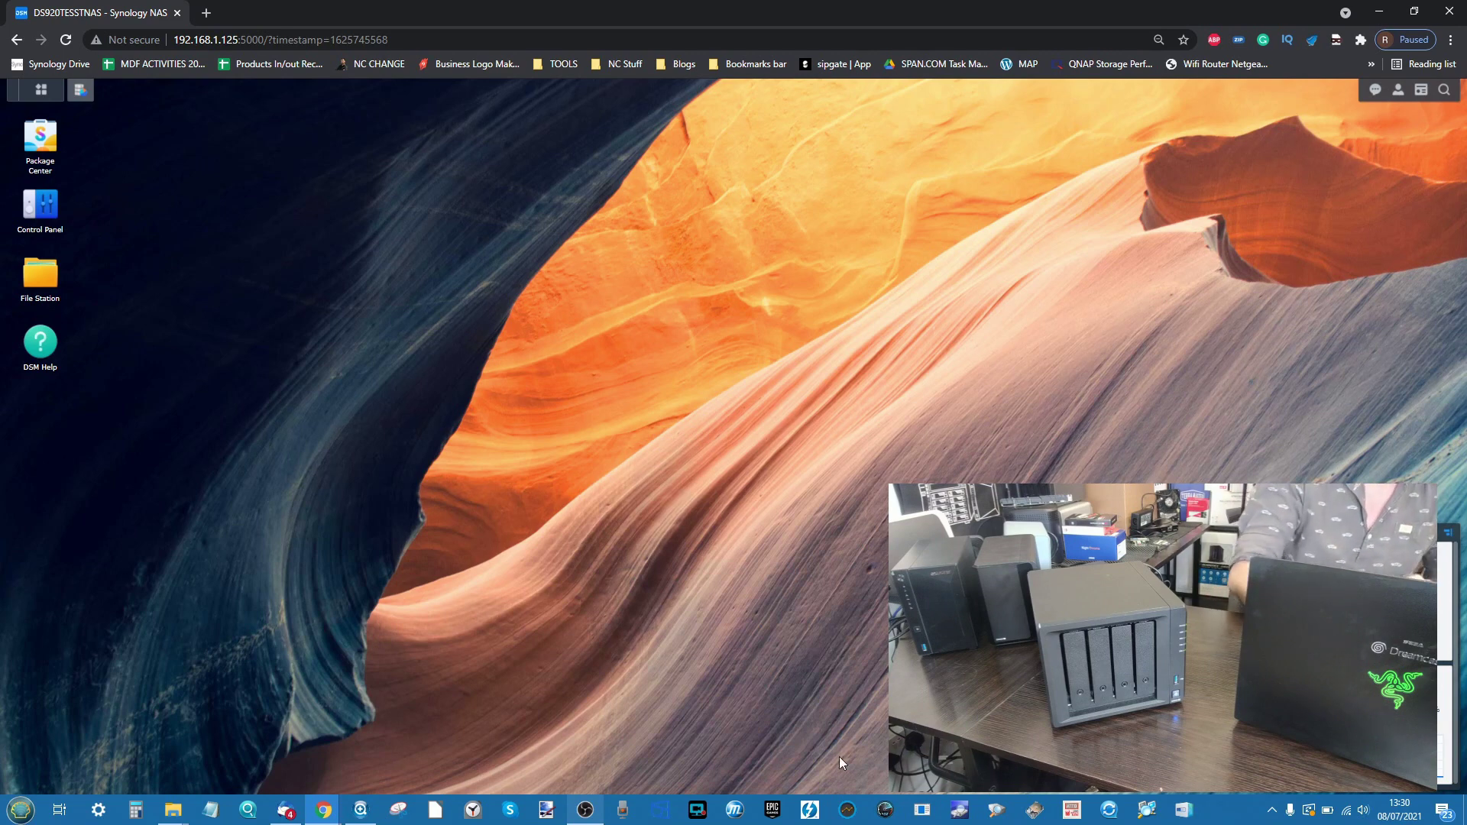
Restore the Storage Manager window to show Storage Pool 1's RAID 5 details and hot spare.
click(81, 89)
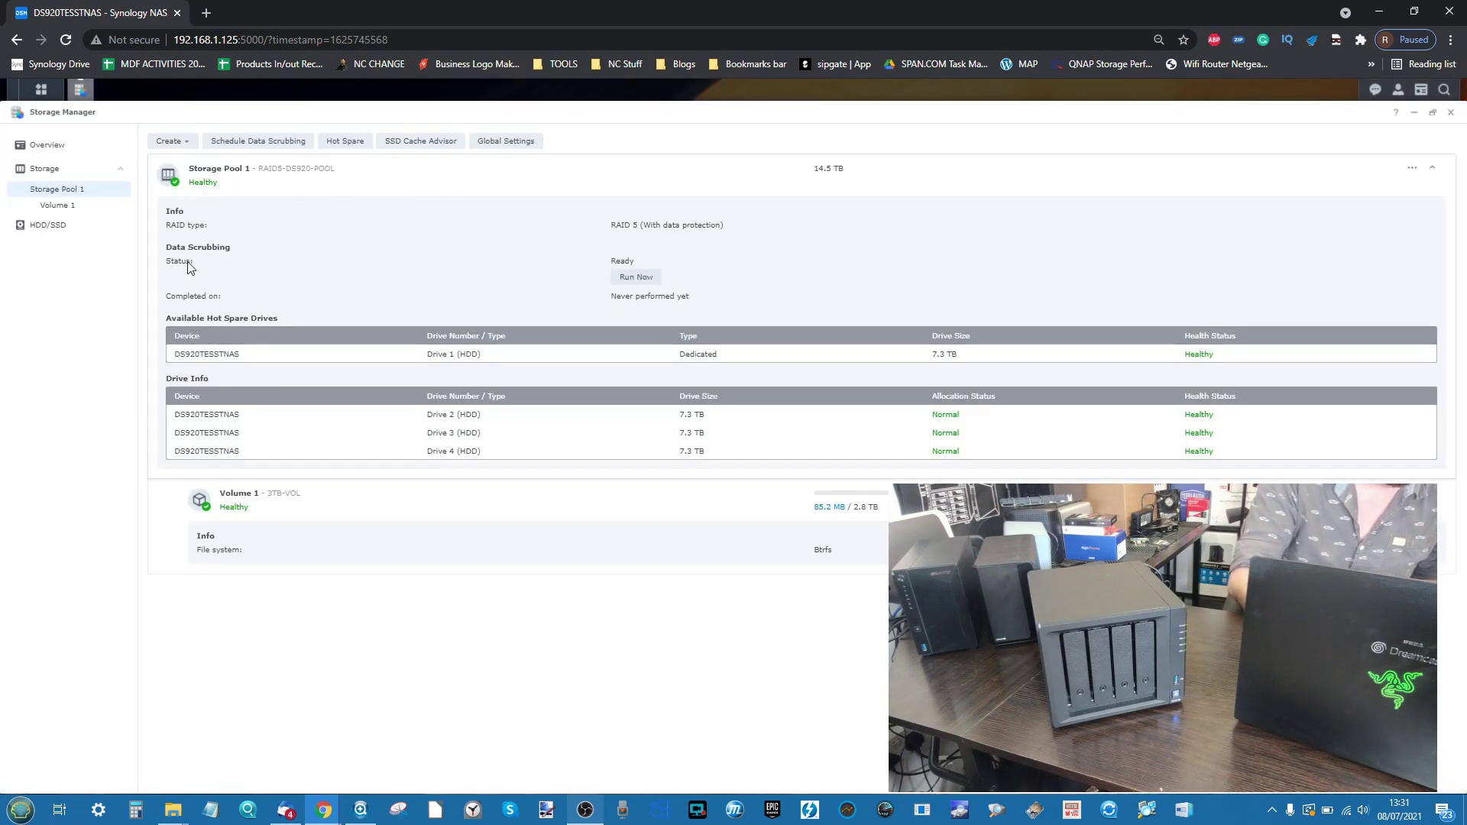
click(240, 179)
click(240, 178)
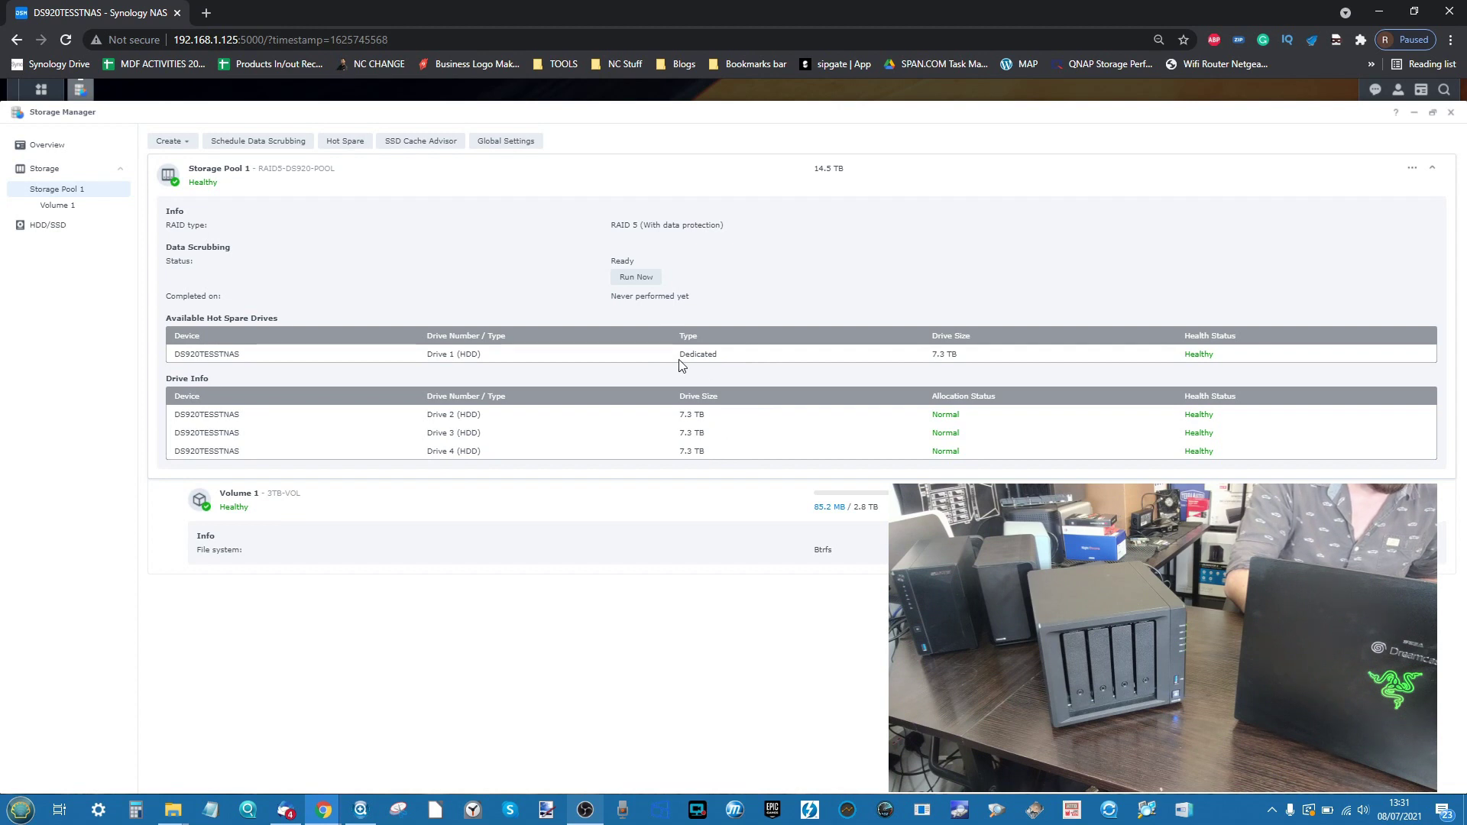
click(70, 231)
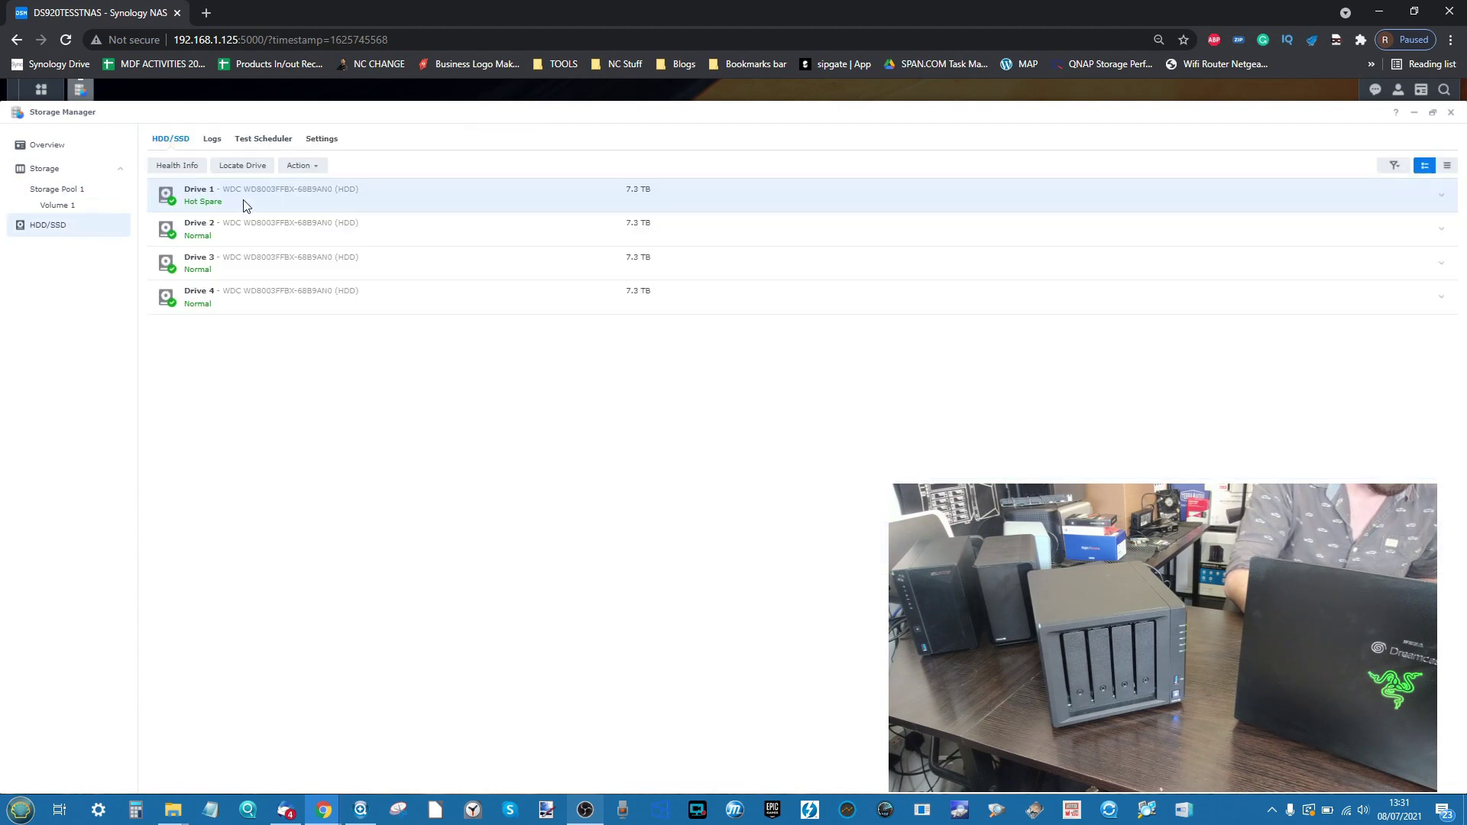
Run Locate Drive on hot spare Drive 1 so its indicator glows orange for 1 minute.
click(252, 168)
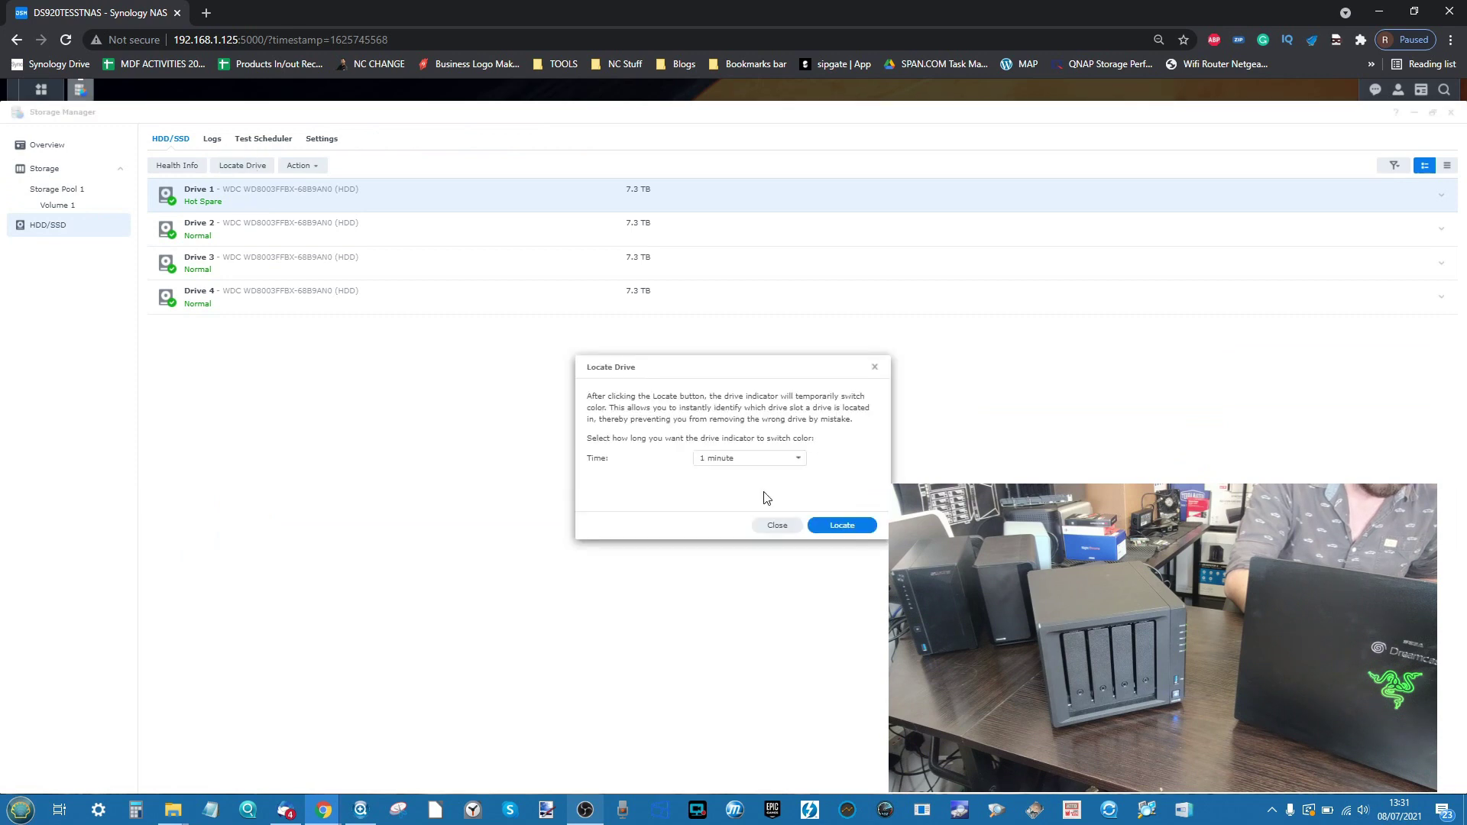
click(850, 525)
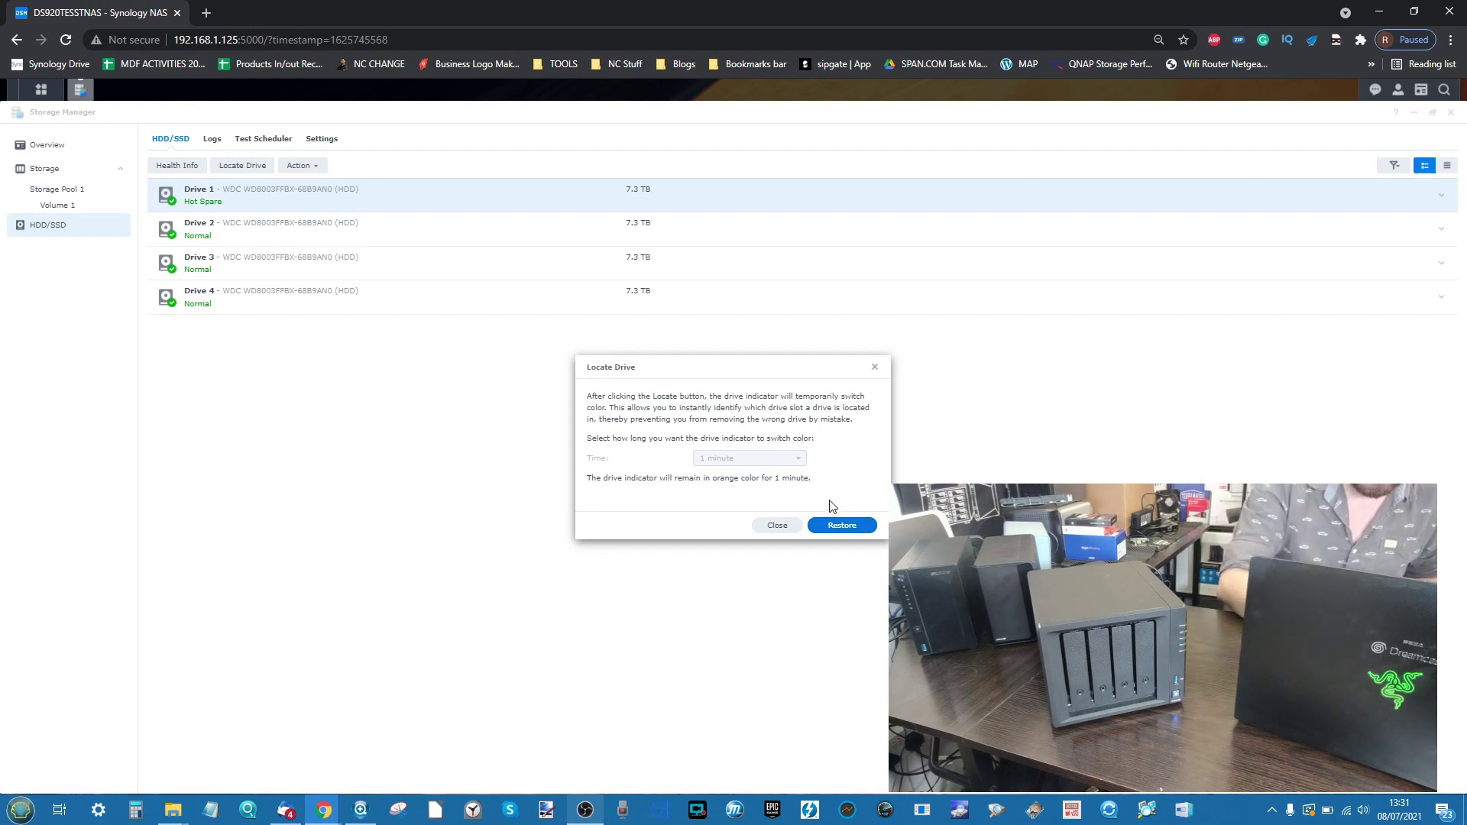
click(778, 525)
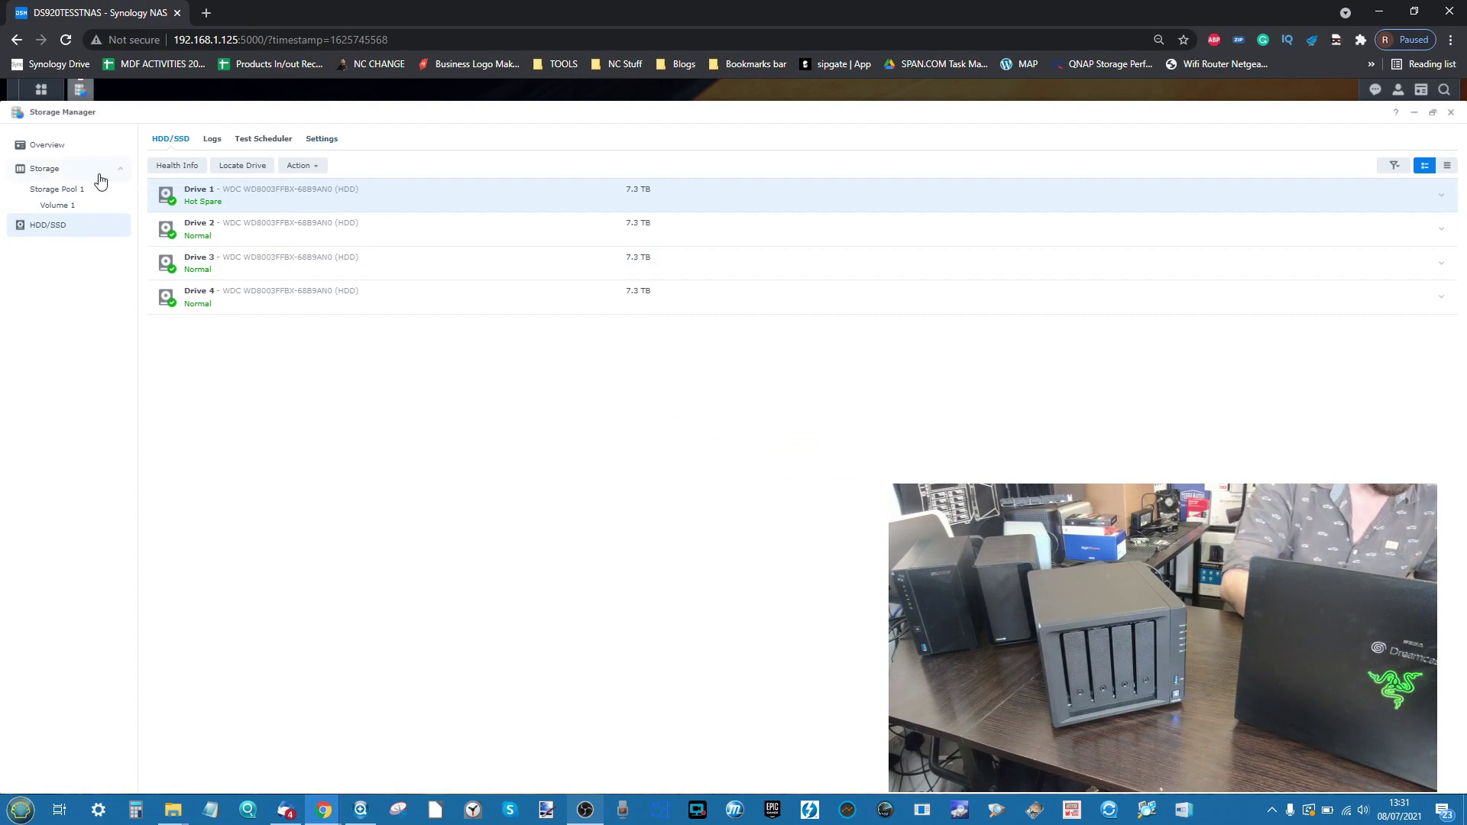
Open Storage Global Settings and check the RAID Resync Speed Limits and Fast Repair options.
click(71, 176)
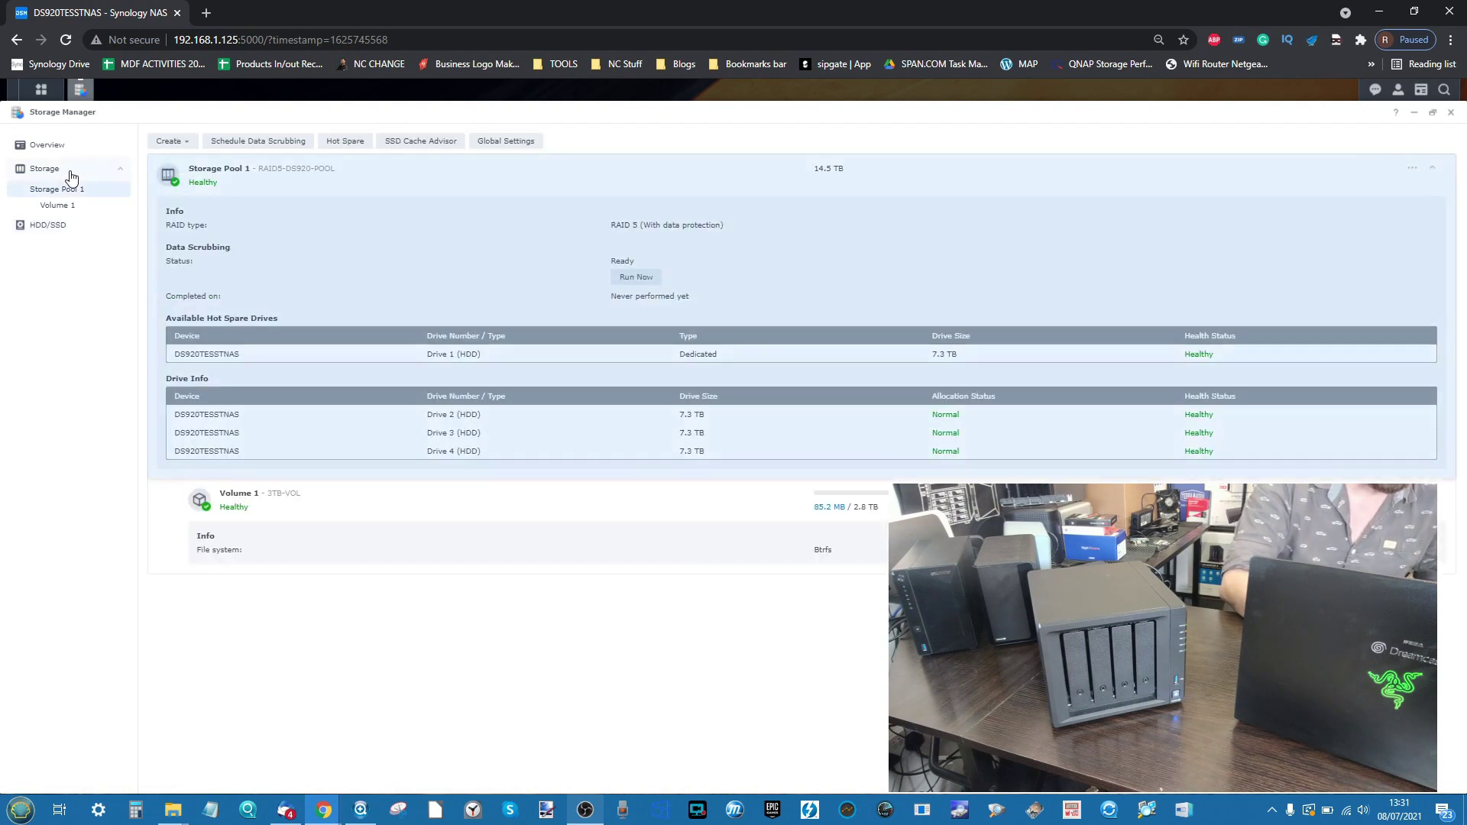
click(500, 142)
scroll(725, 414, down, 1)
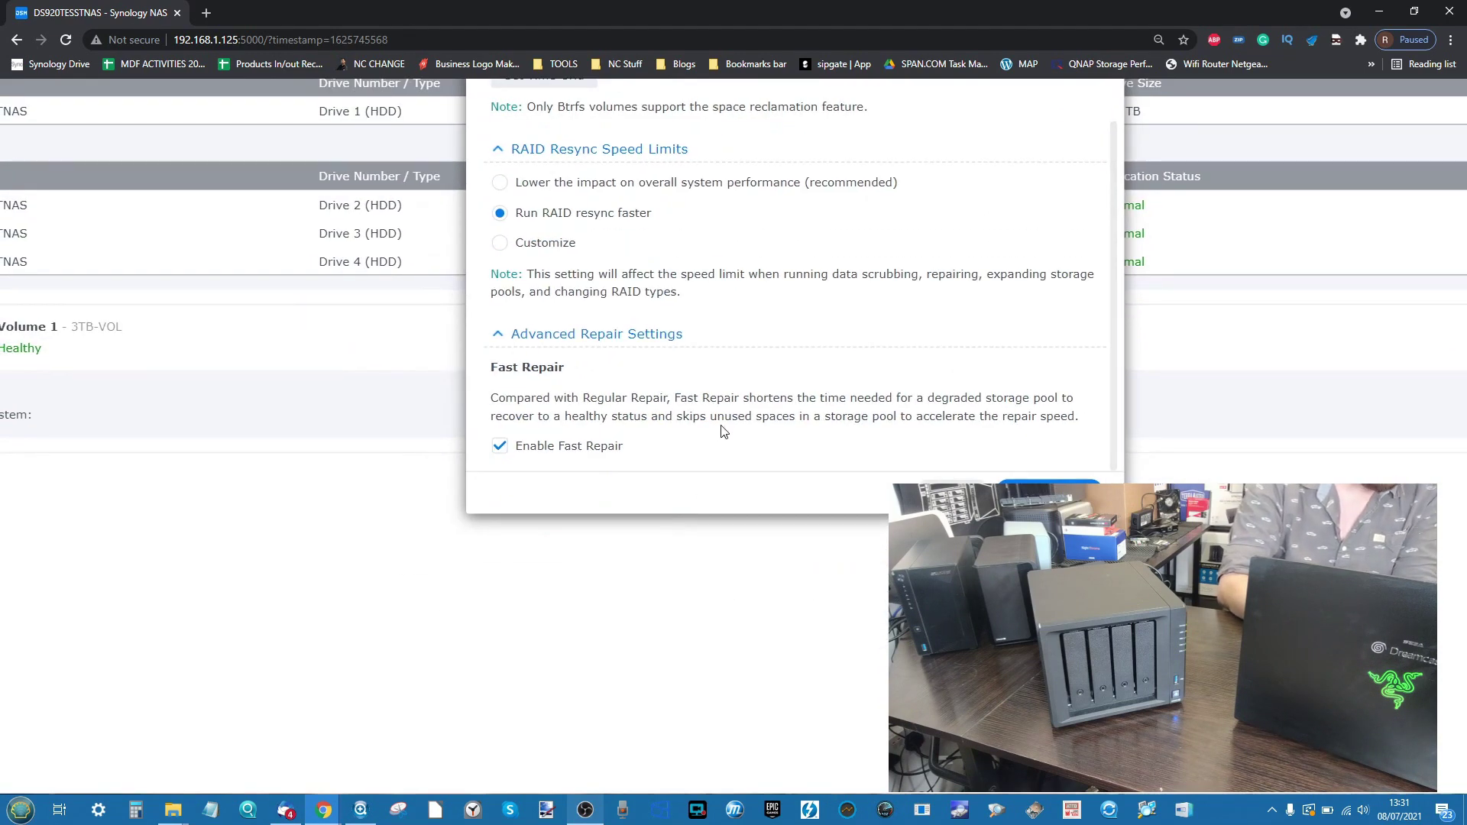
scroll(723, 432, down, 2)
scroll(722, 431, down, 3)
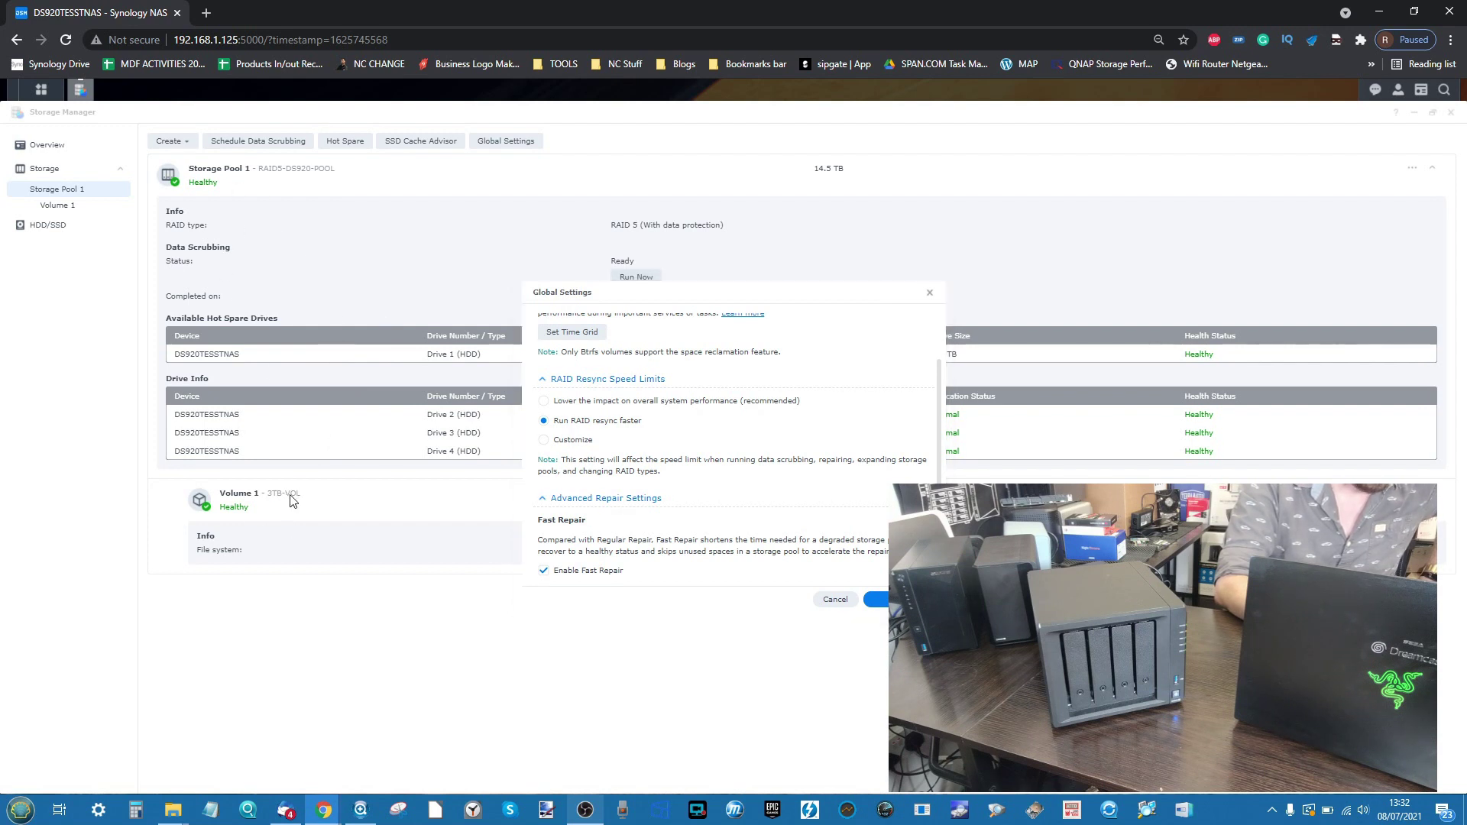
Cancel Global Settings without changes and return to the HDD/SSD drive list.
click(835, 598)
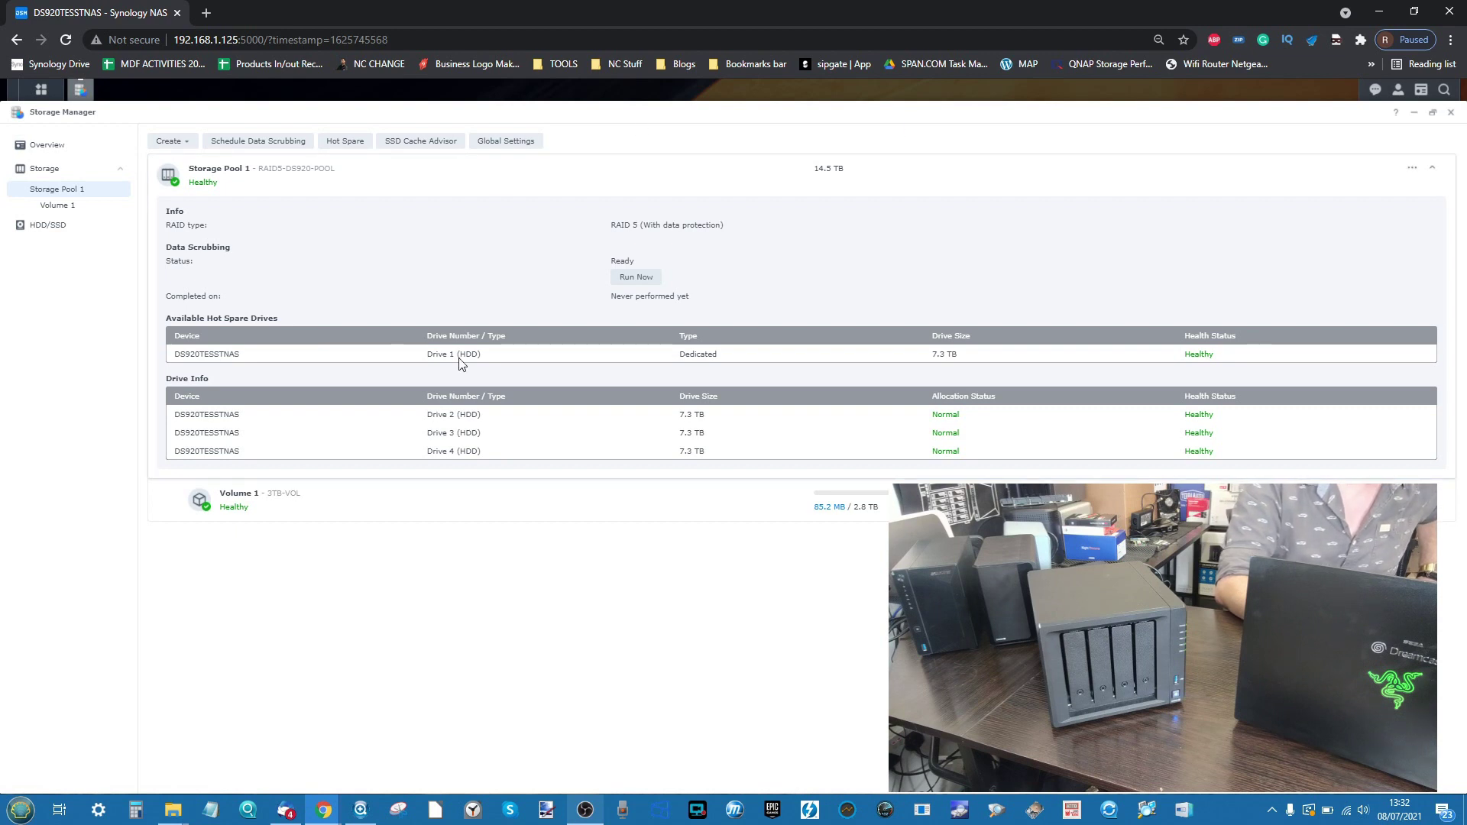
click(38, 236)
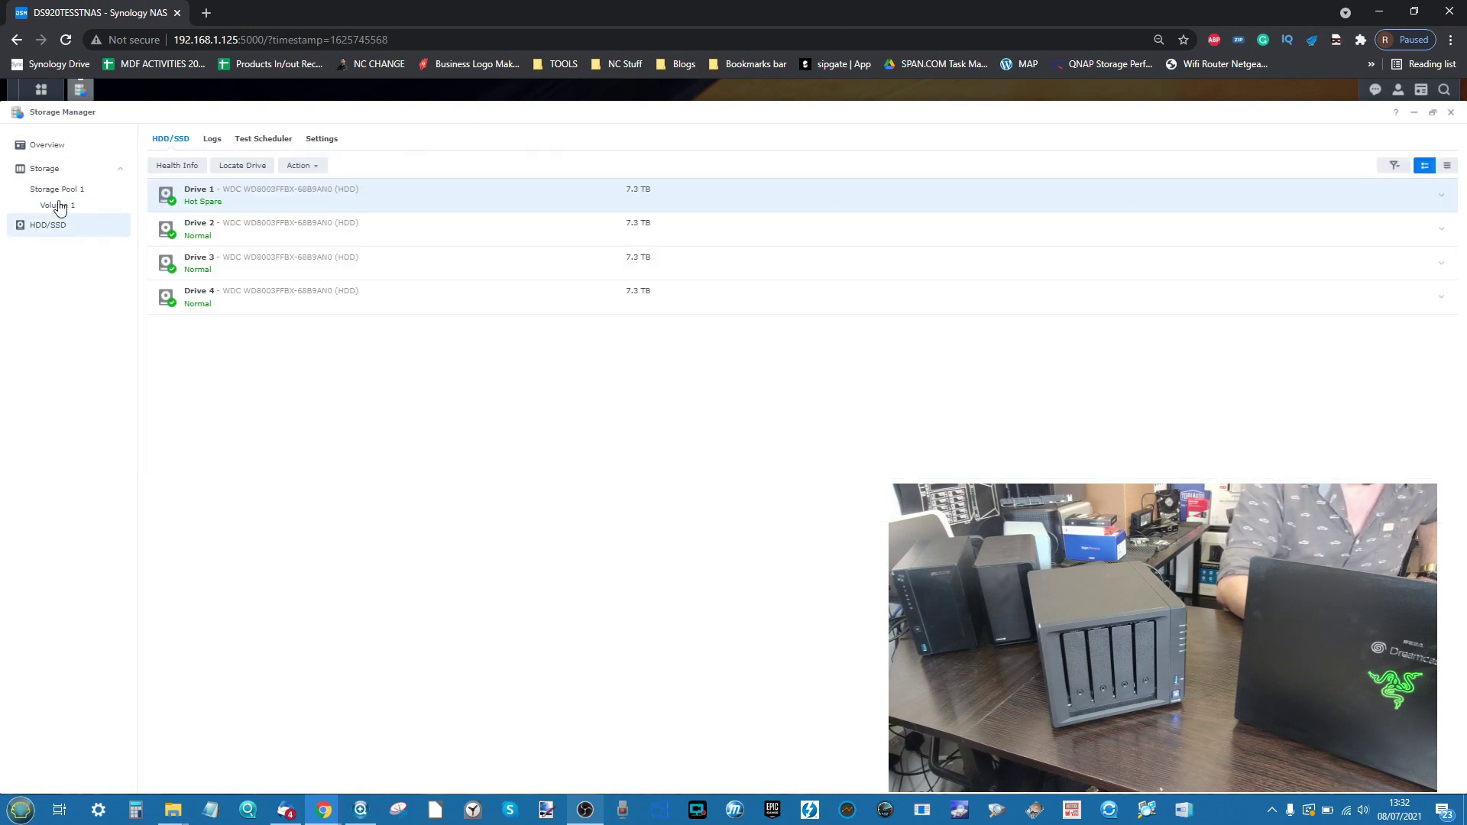
click(337, 145)
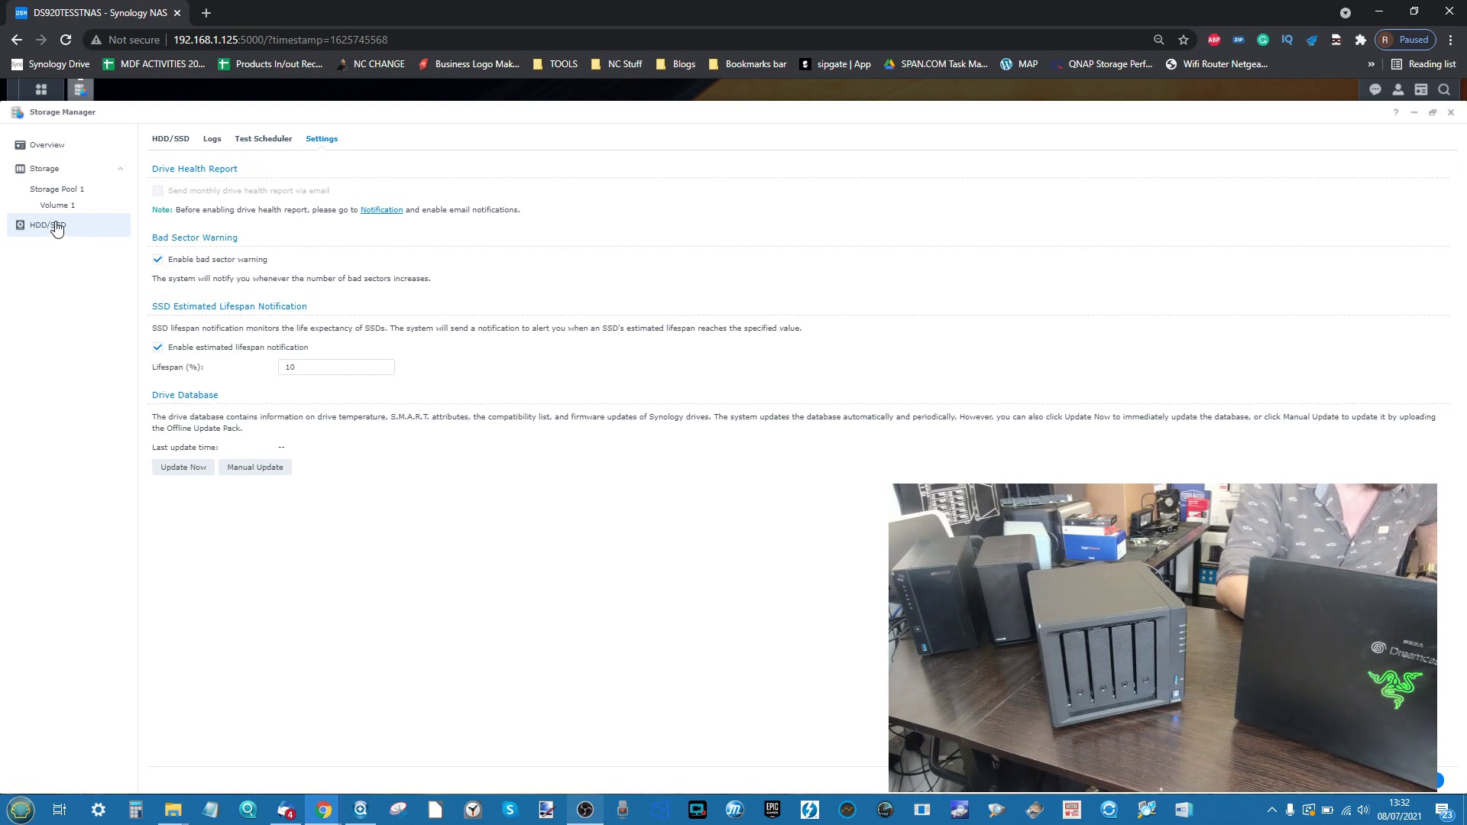
click(170, 139)
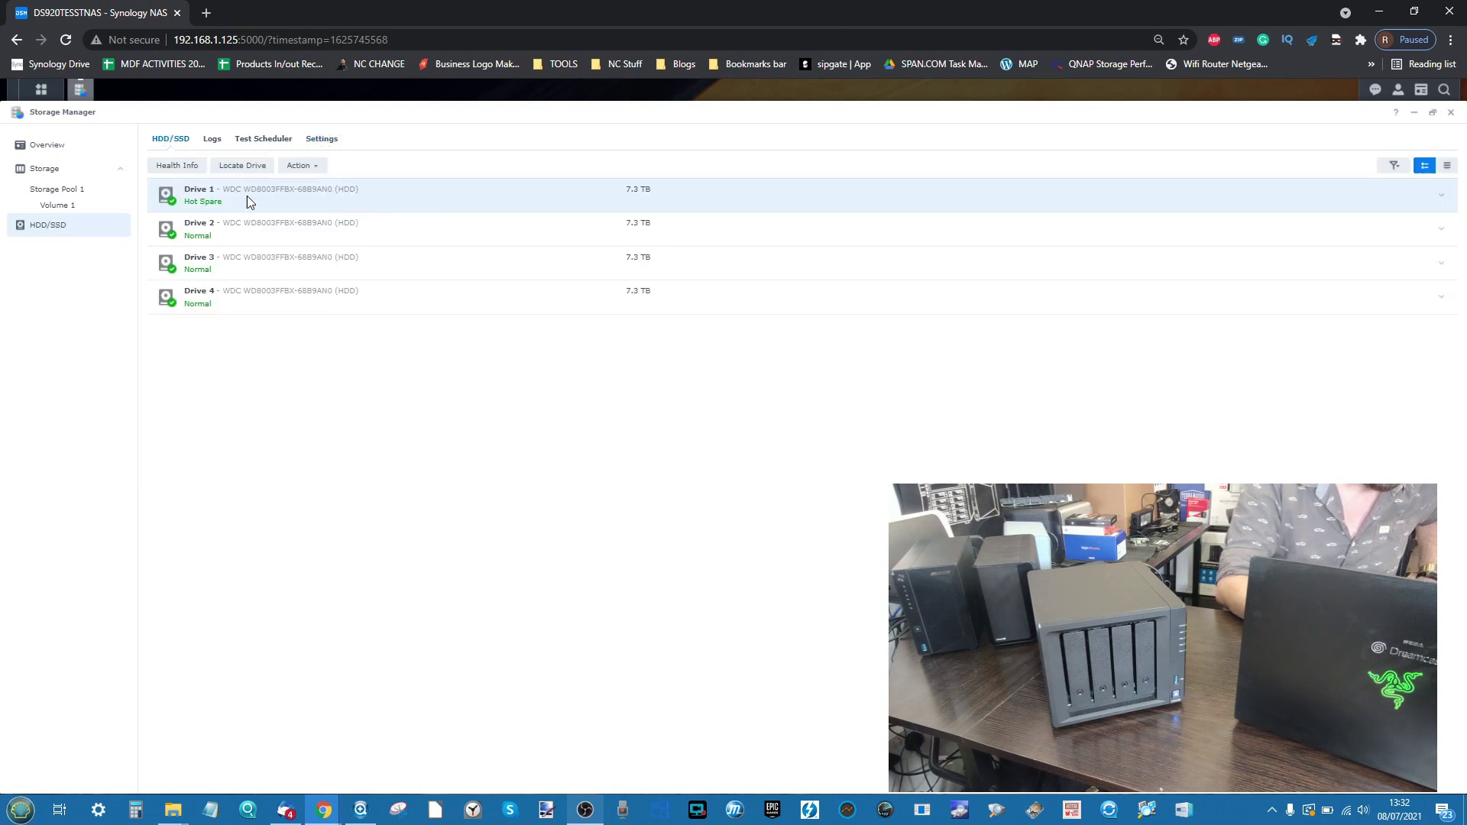
click(273, 222)
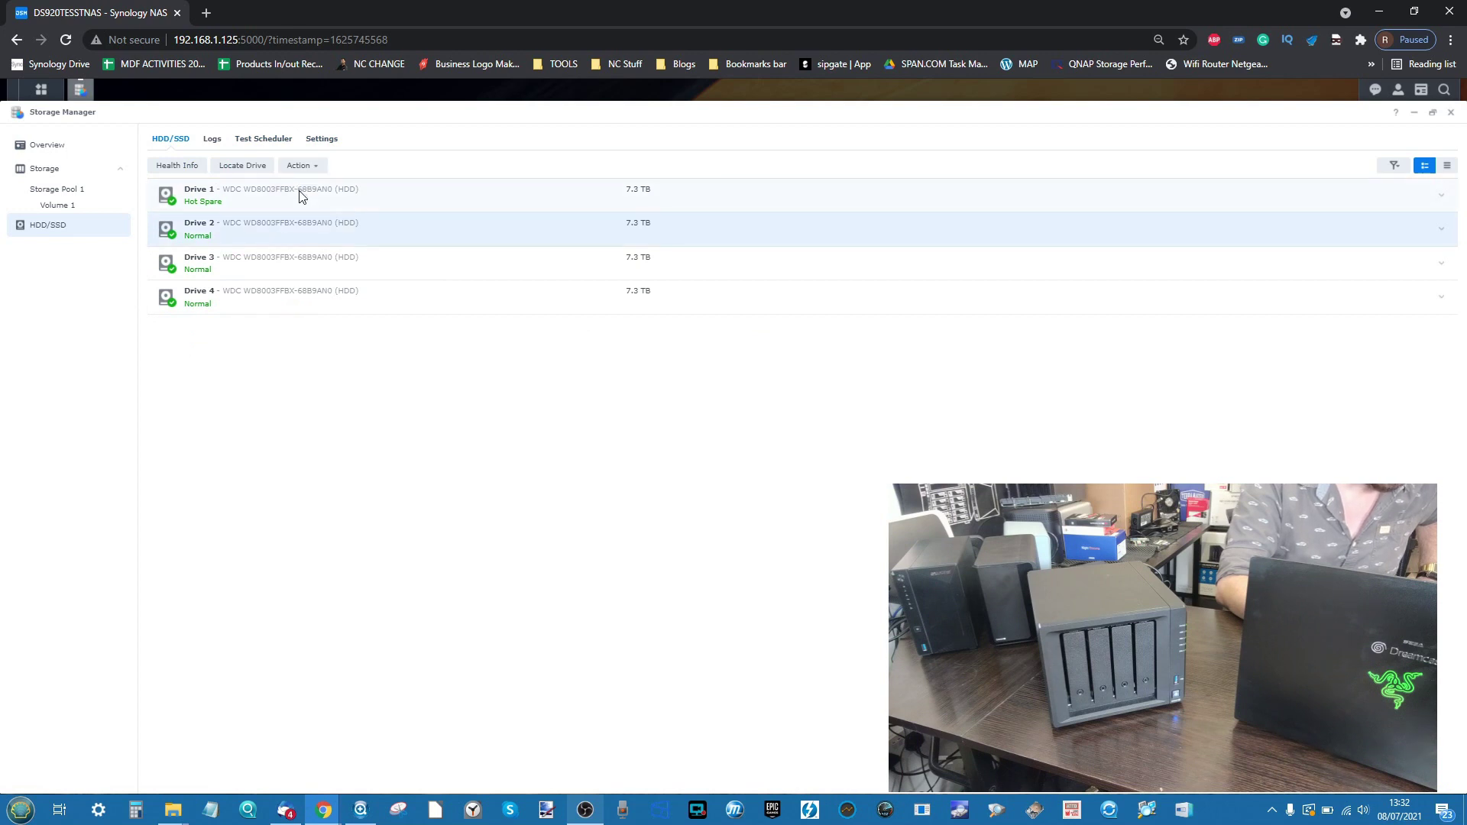
click(301, 195)
click(74, 150)
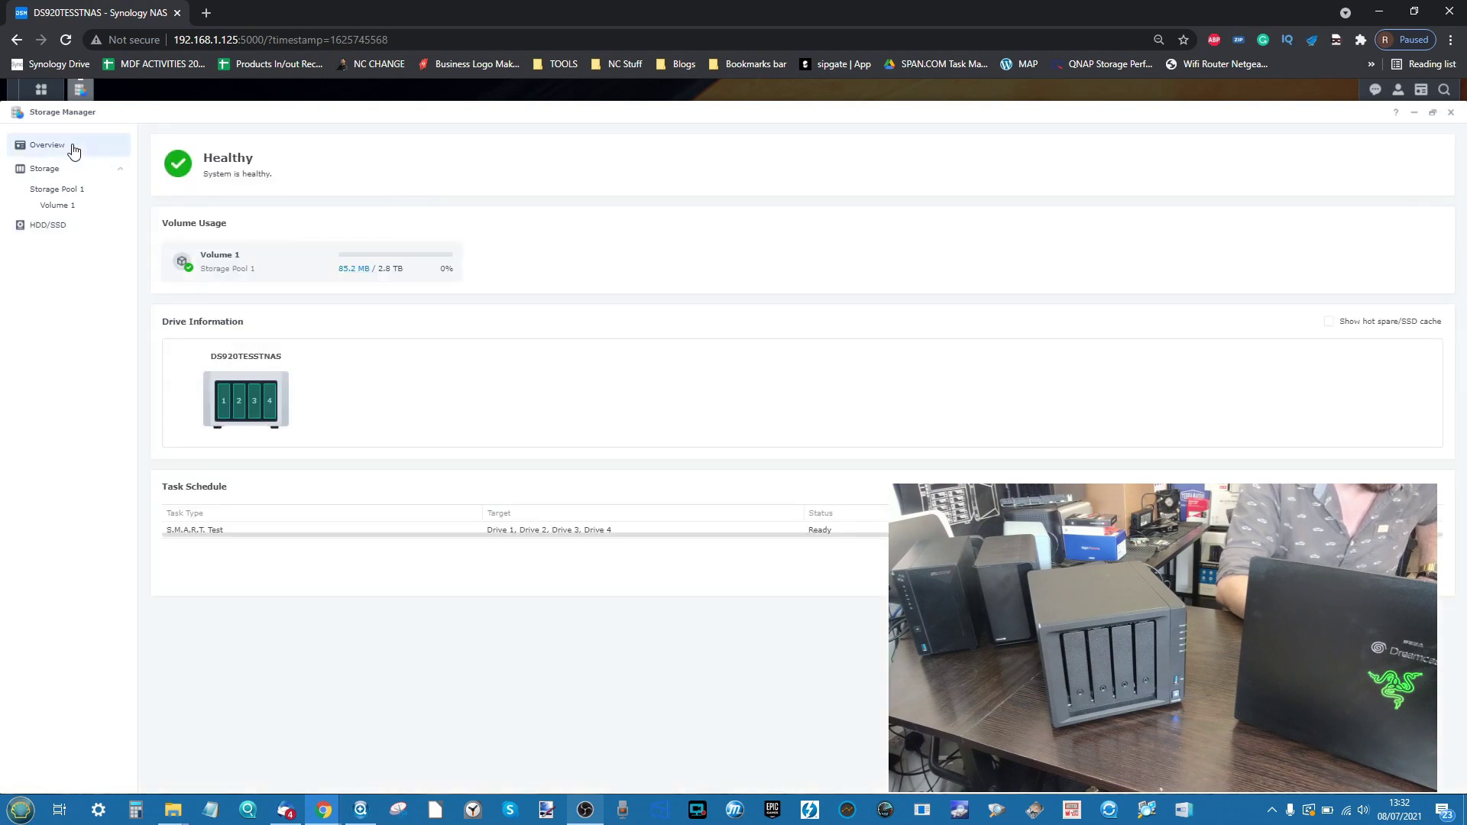
click(69, 193)
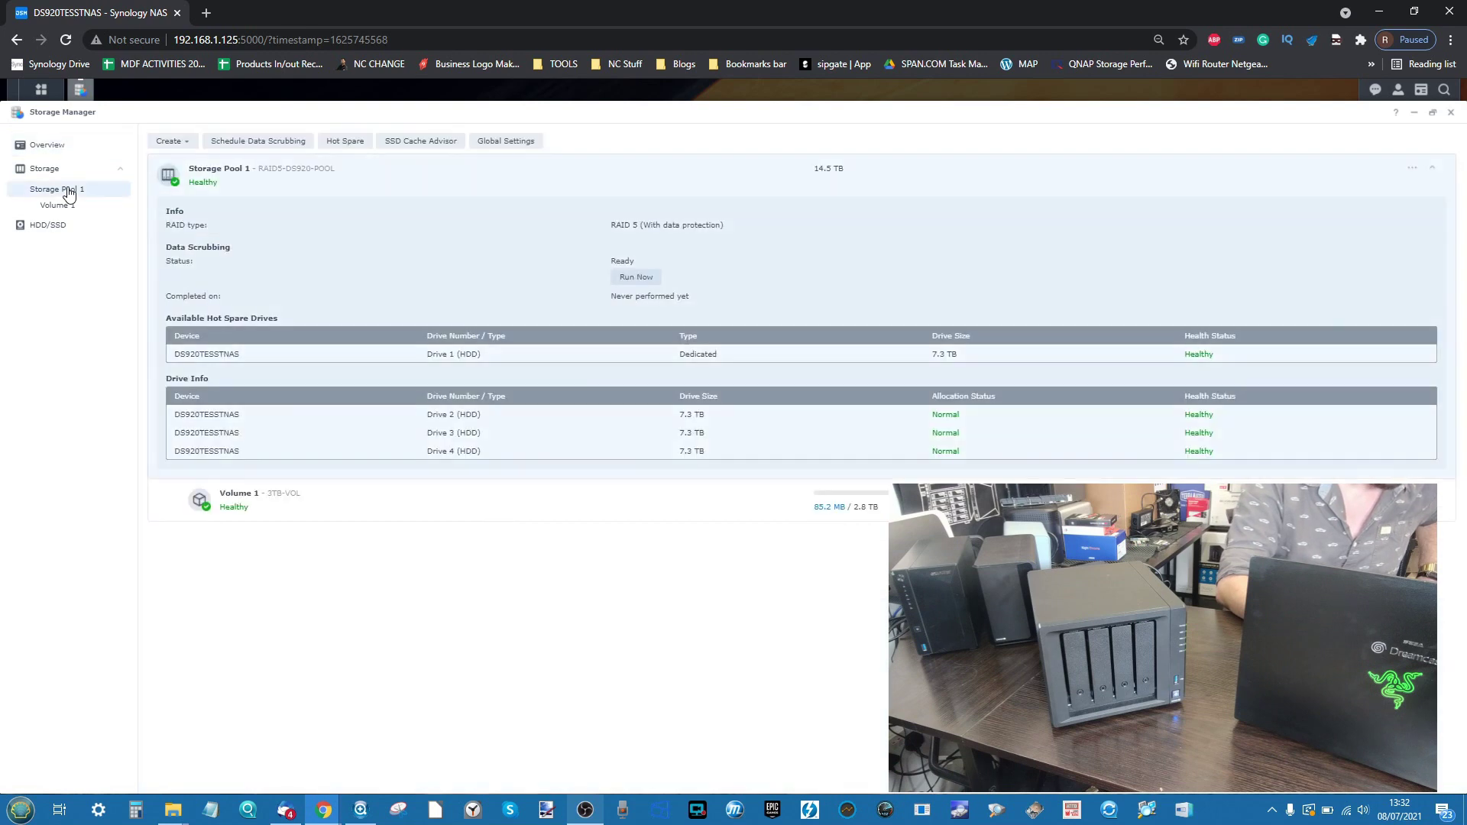
click(70, 207)
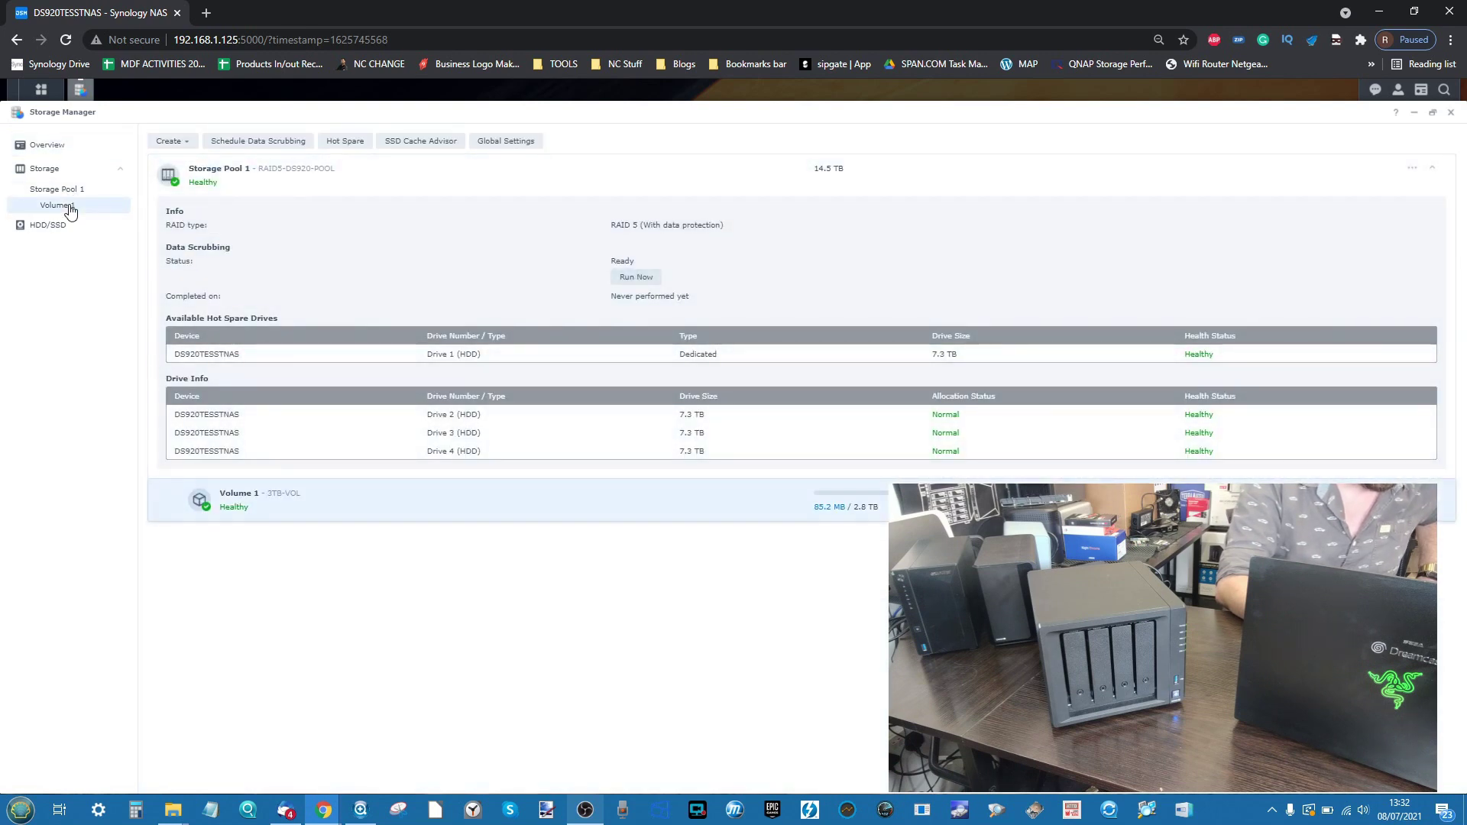
click(66, 231)
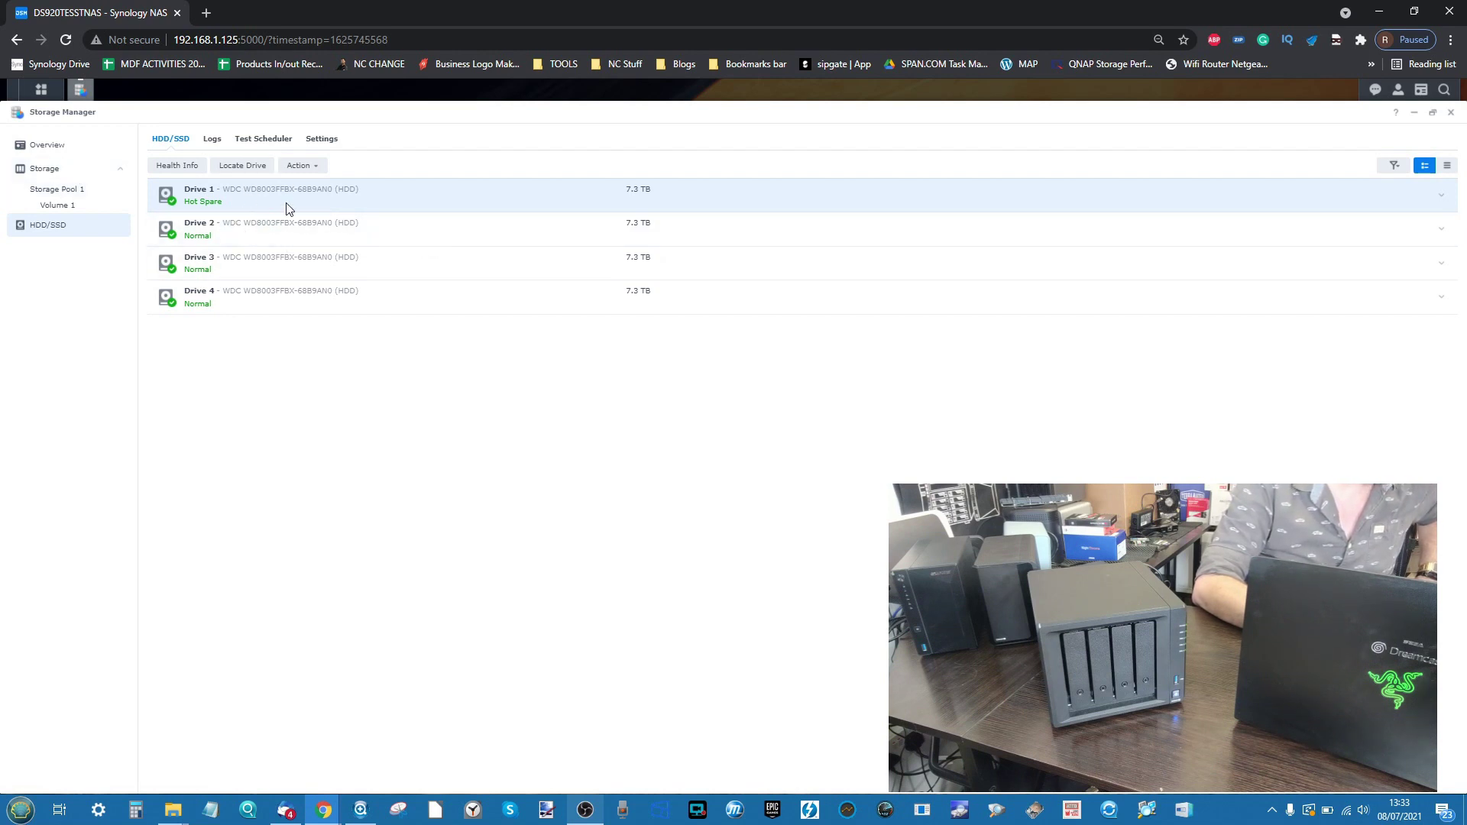
click(50, 174)
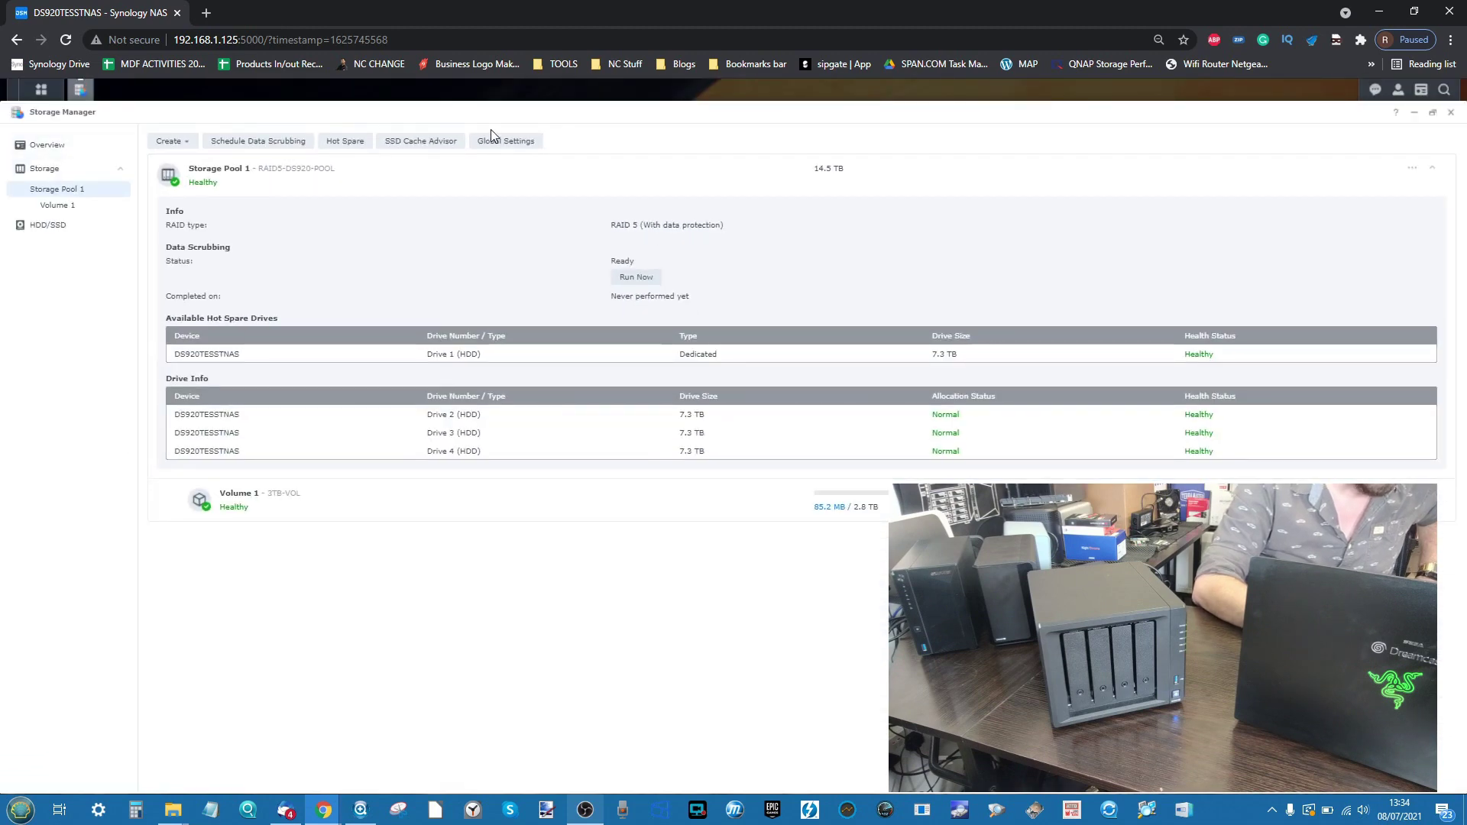
click(500, 142)
scroll(608, 526, down, 1)
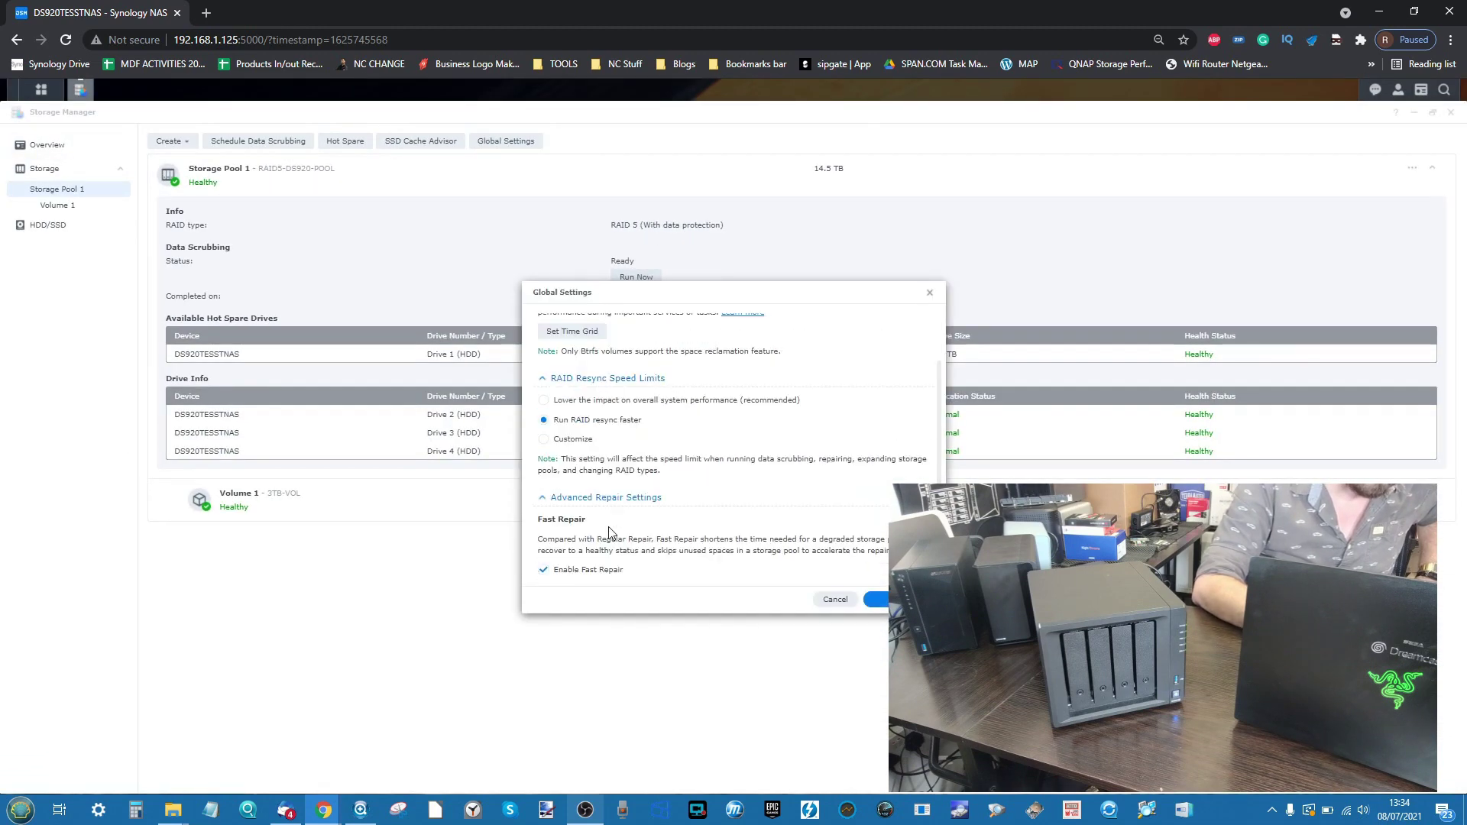
ctrl+scroll(714, 544, up, 5)
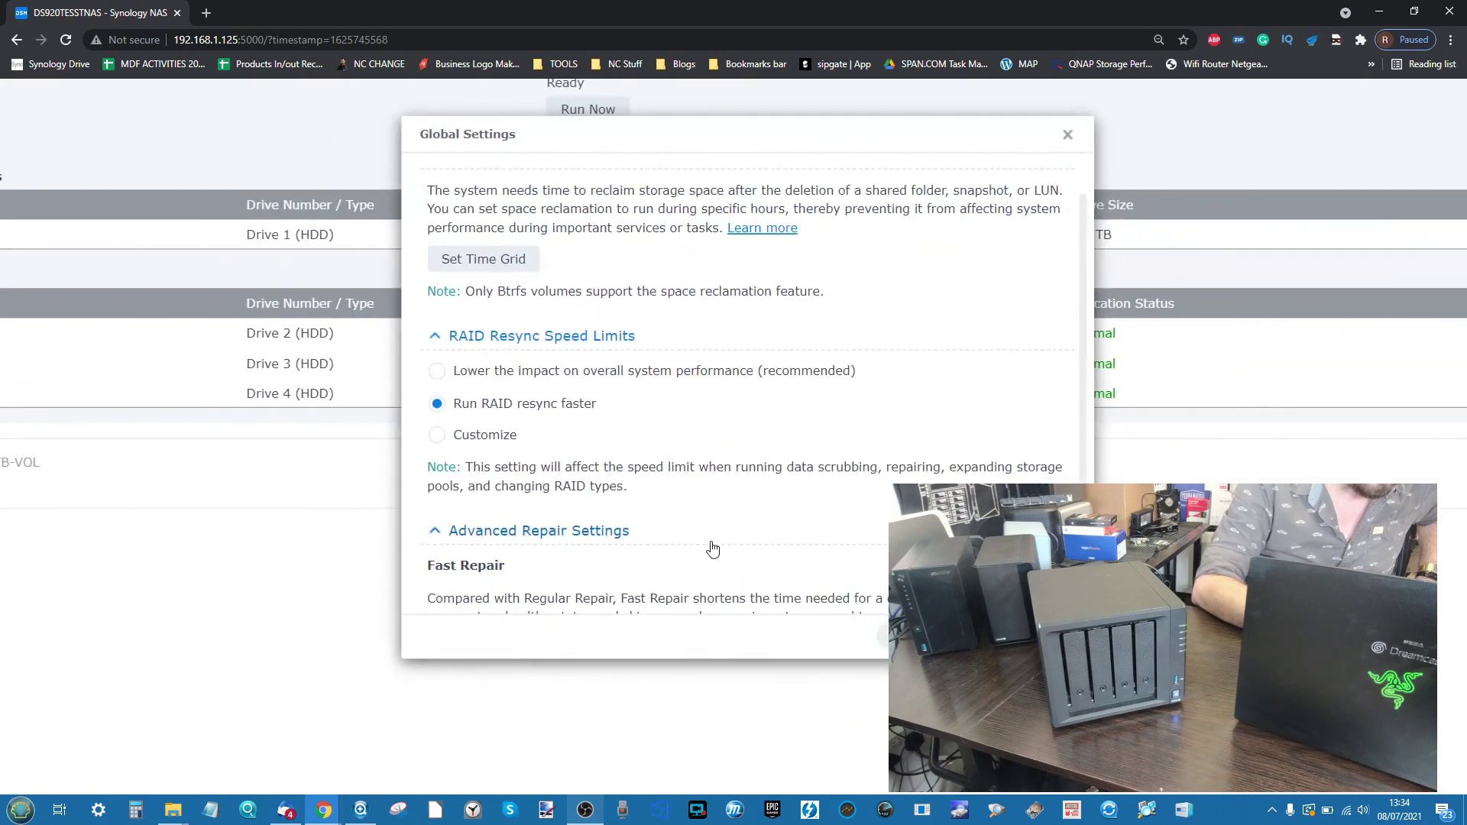
scroll(712, 548, down, 3)
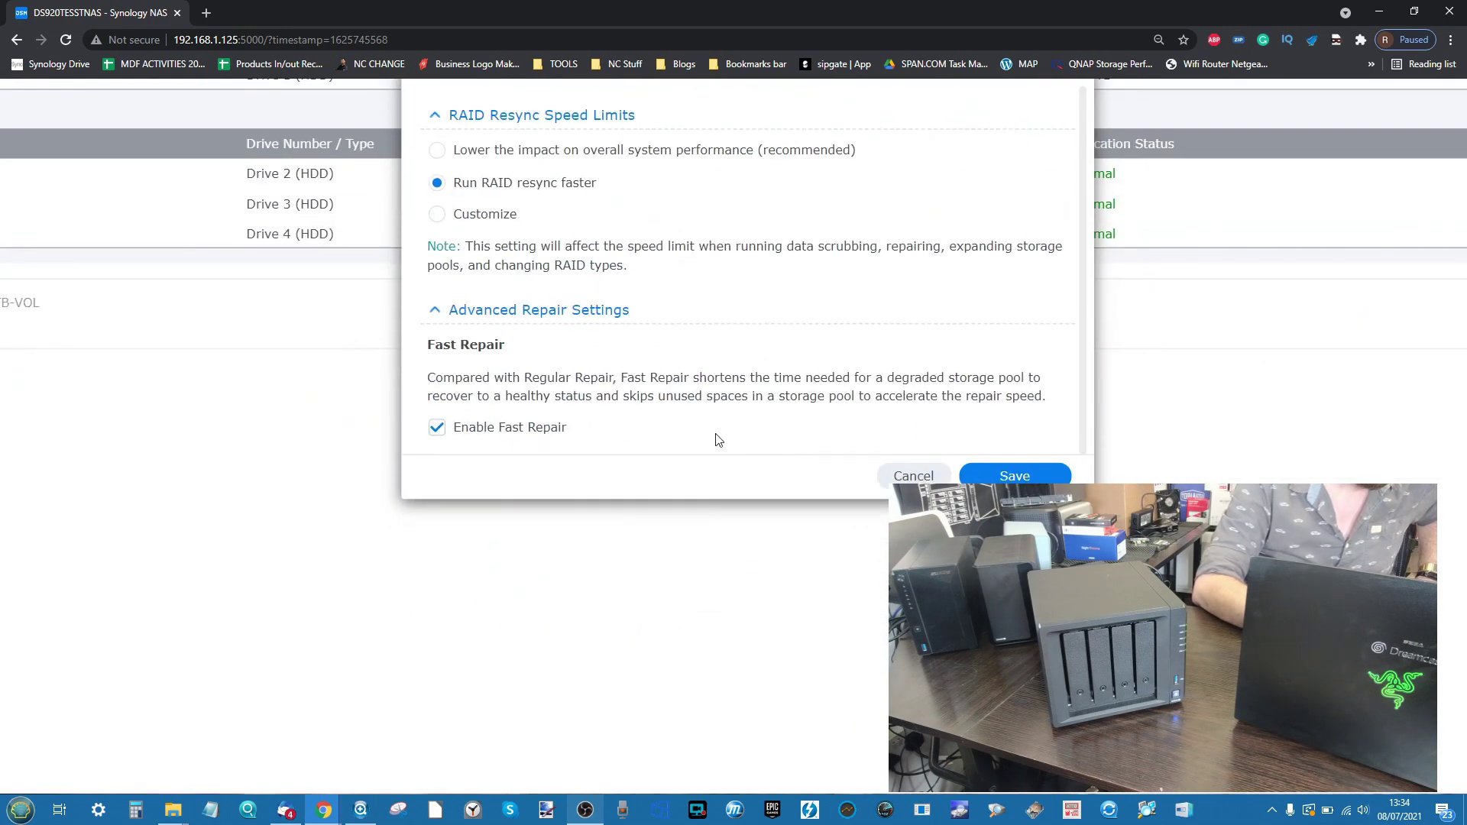
ctrl+scroll(753, 421, down, 5)
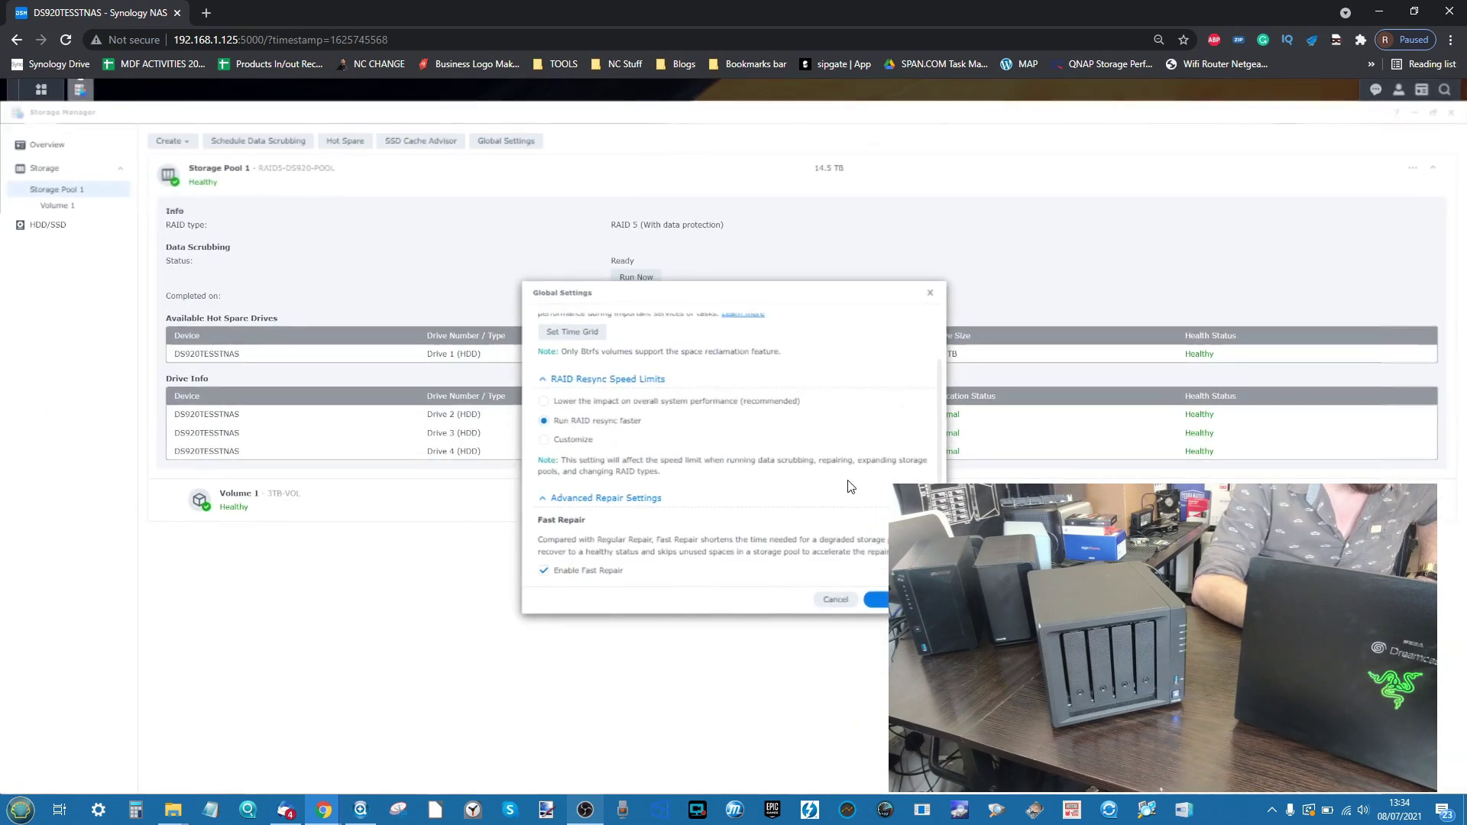
click(929, 293)
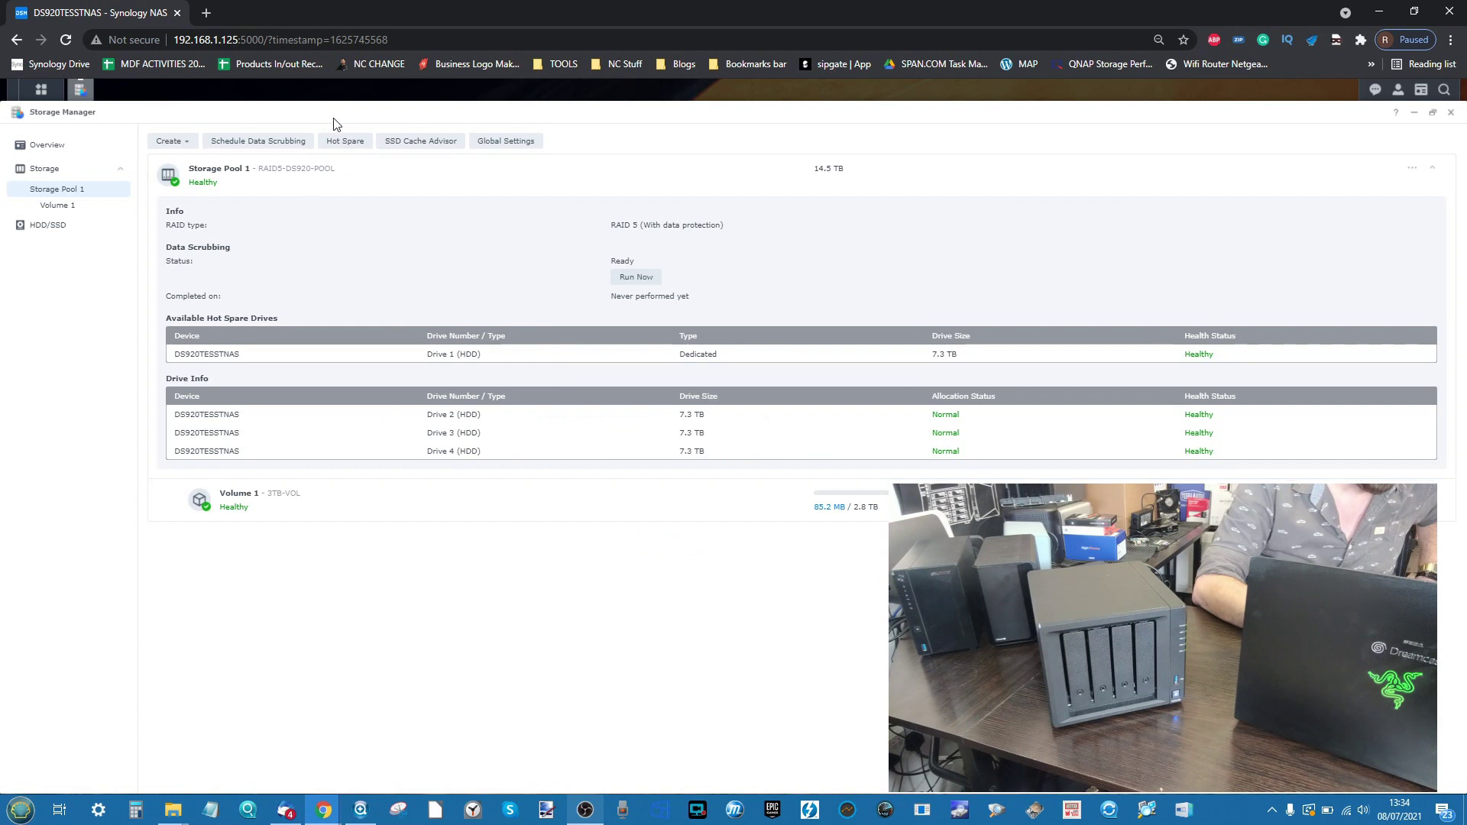
click(341, 143)
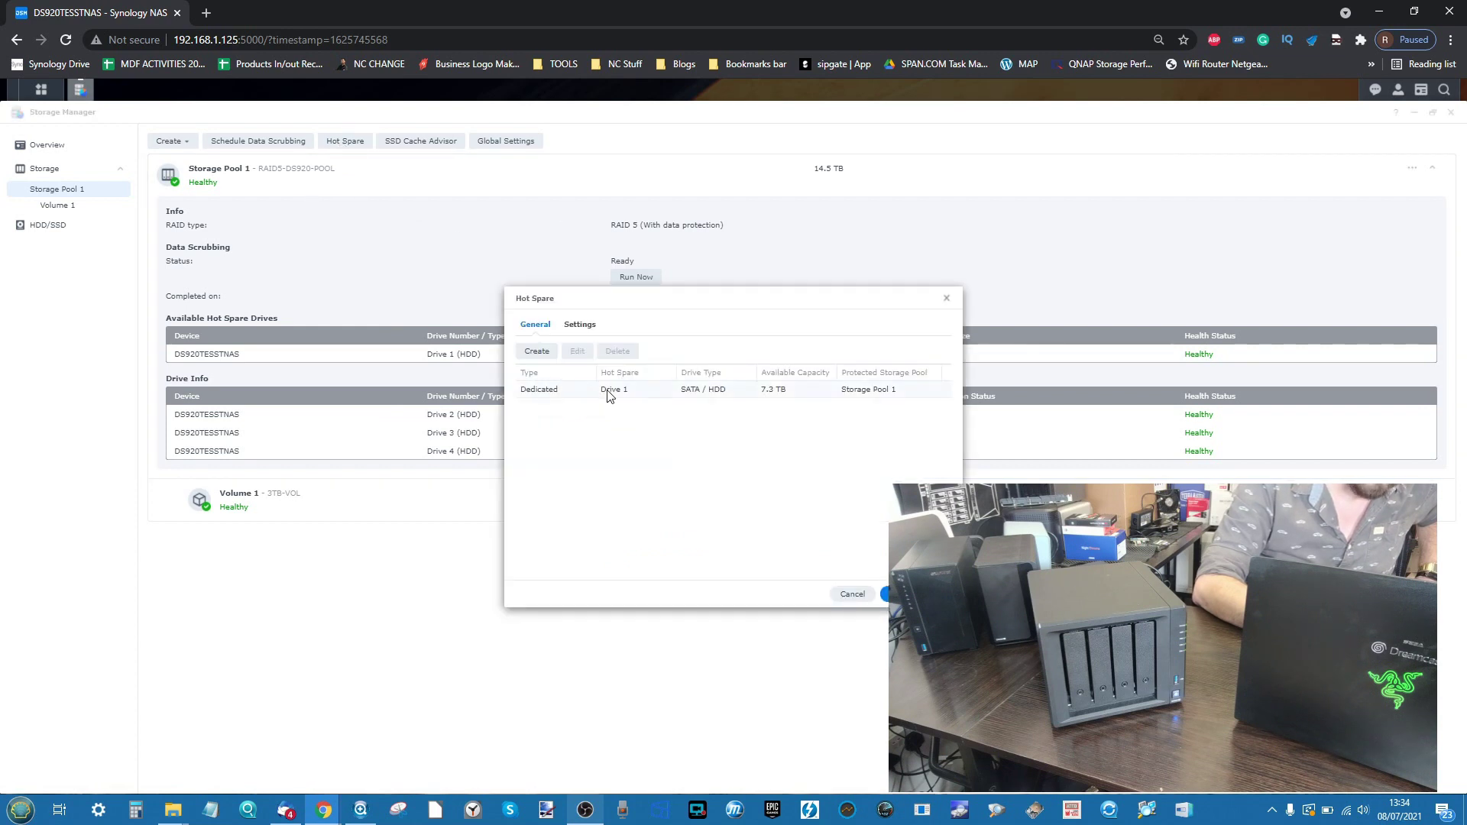
click(648, 393)
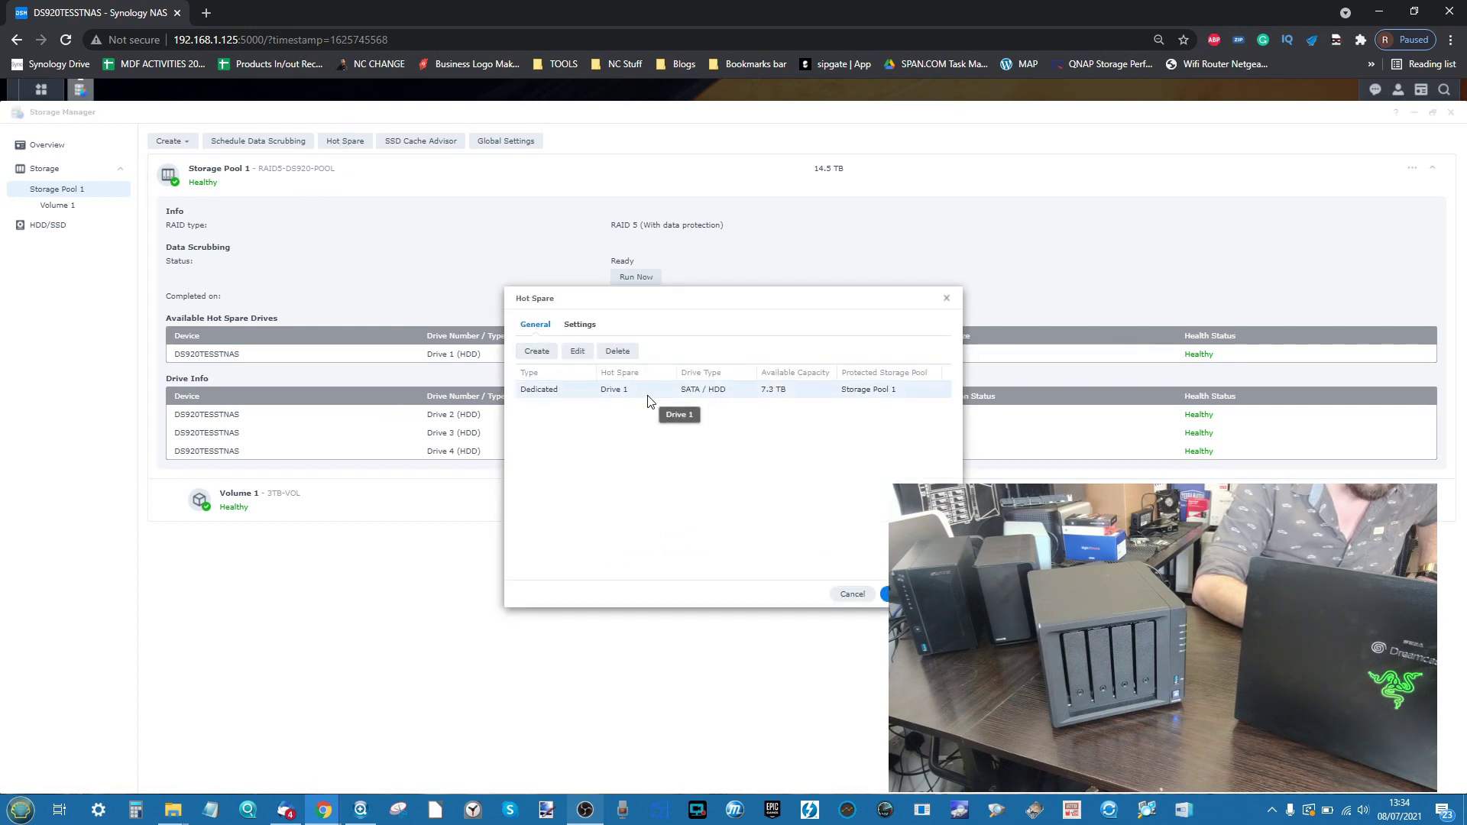
click(587, 327)
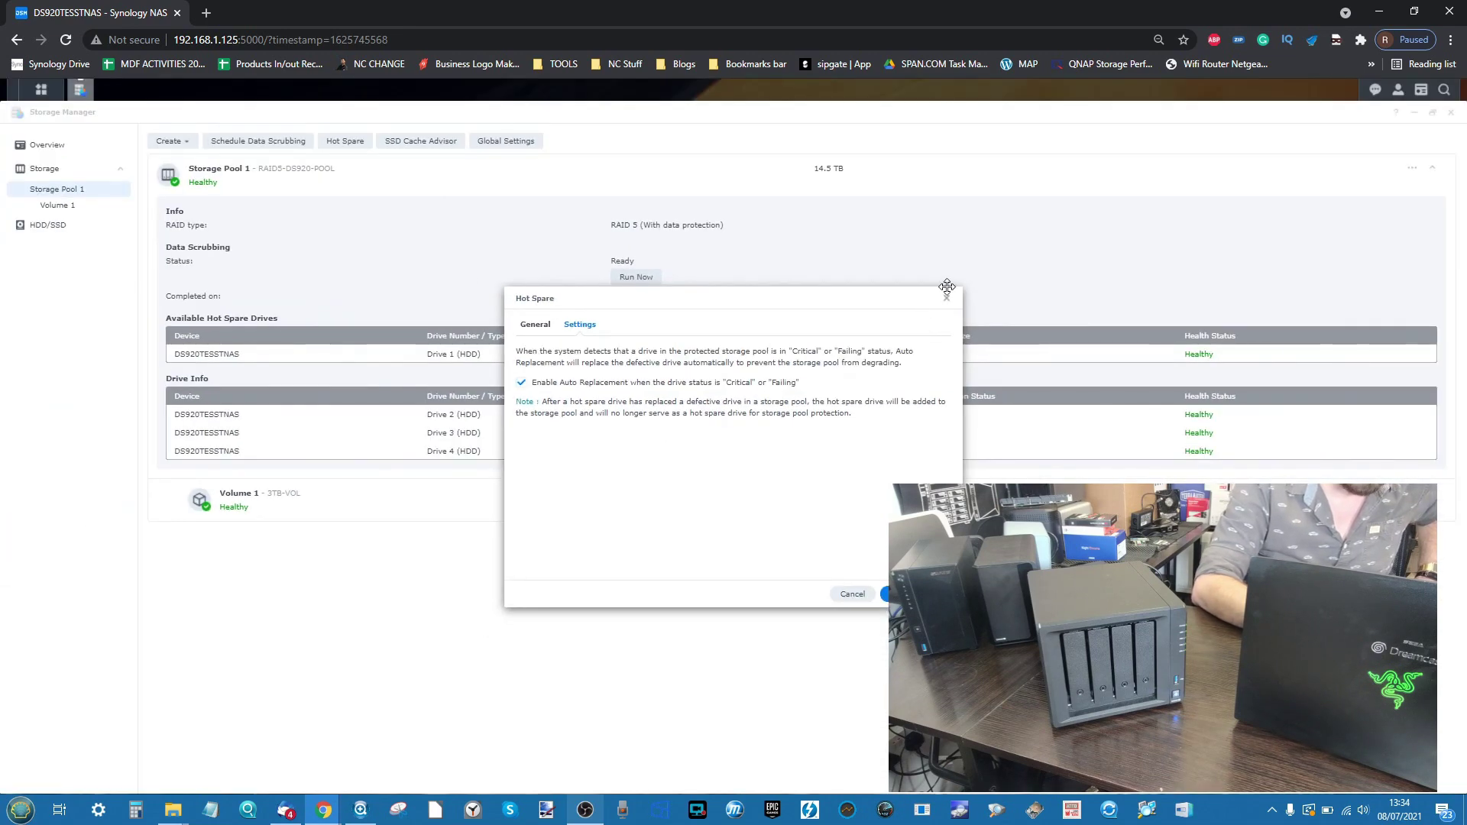
click(946, 297)
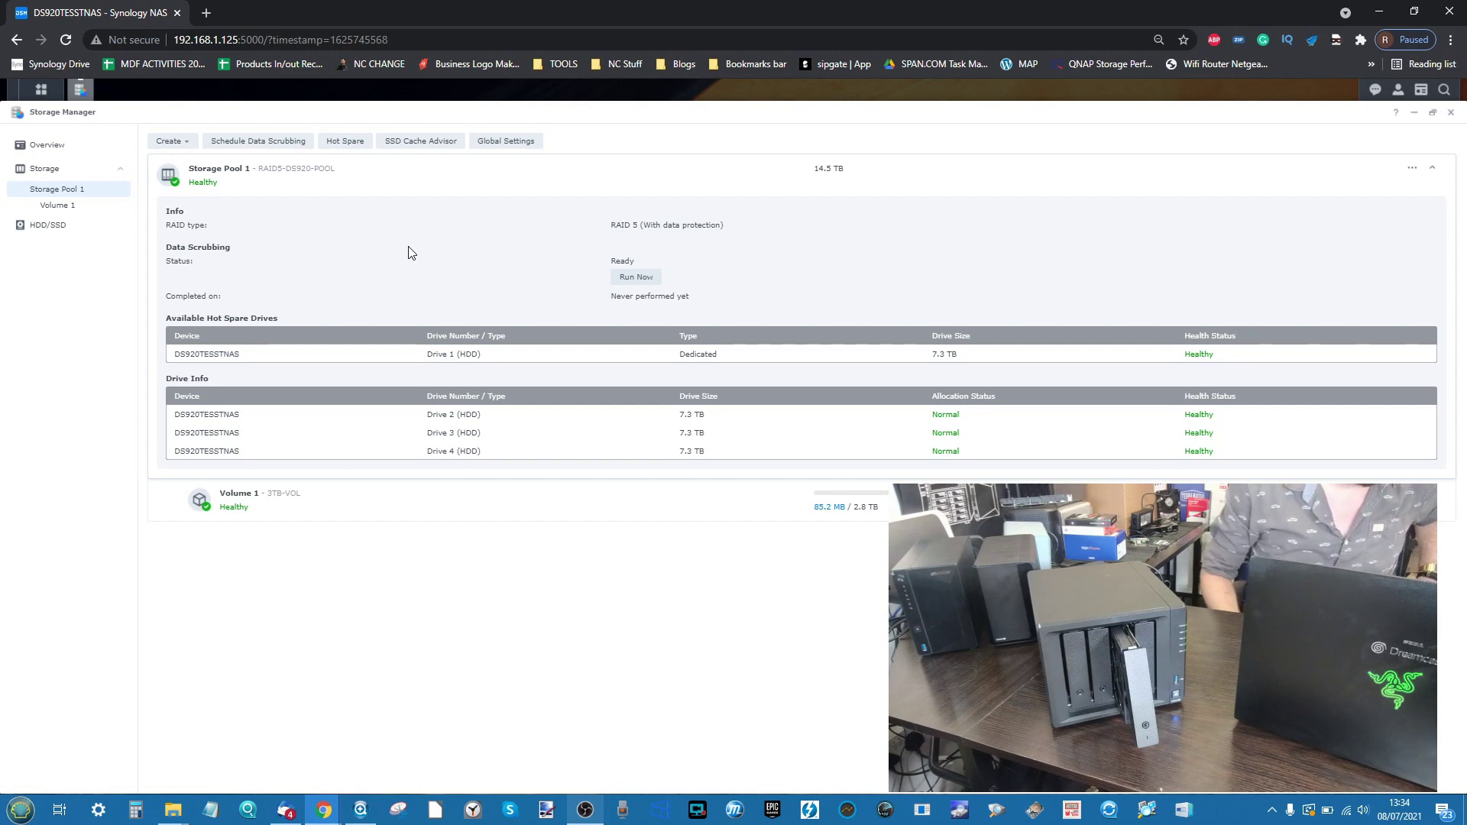
click(576, 813)
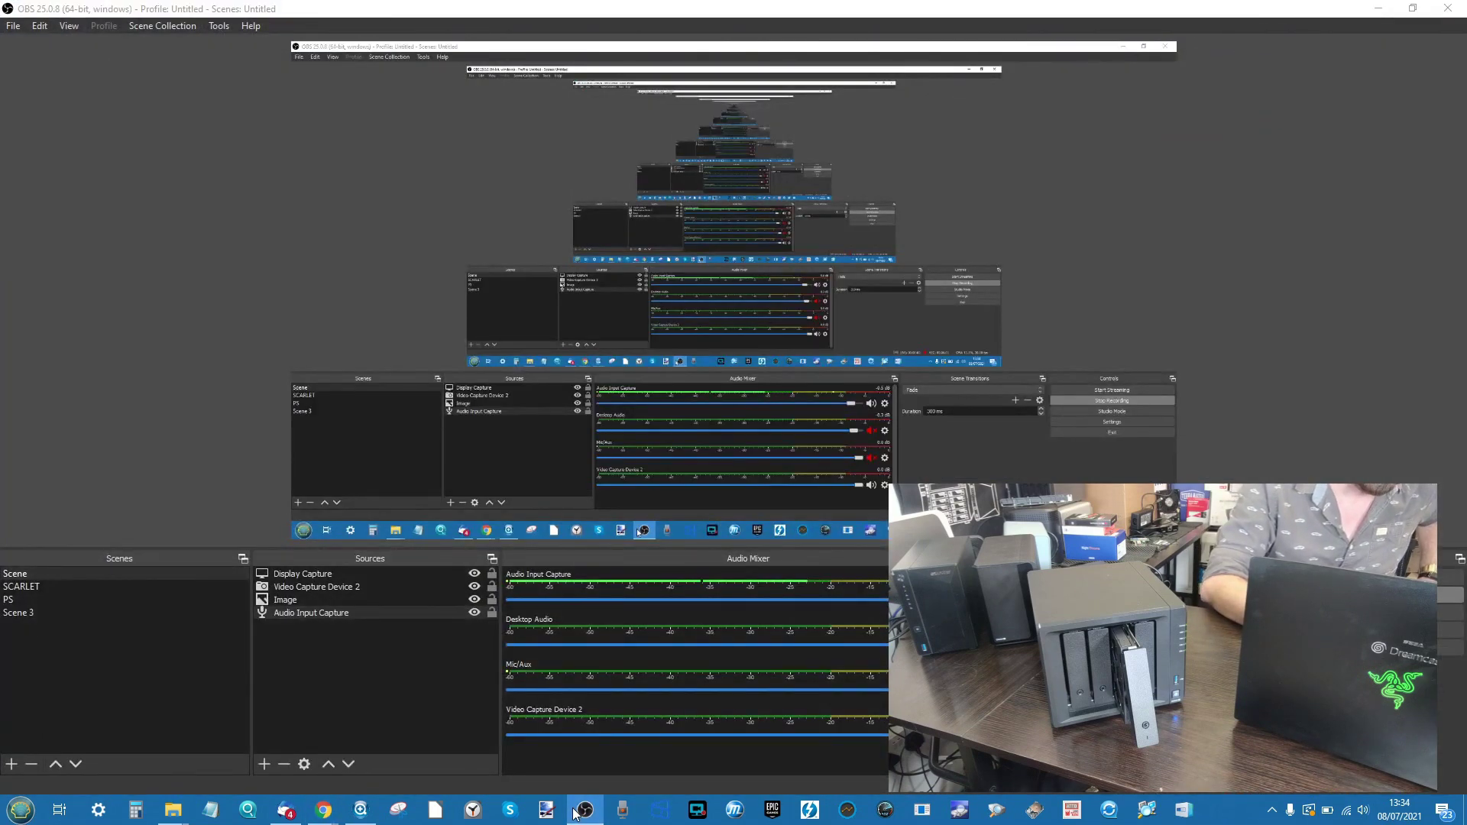
click(576, 812)
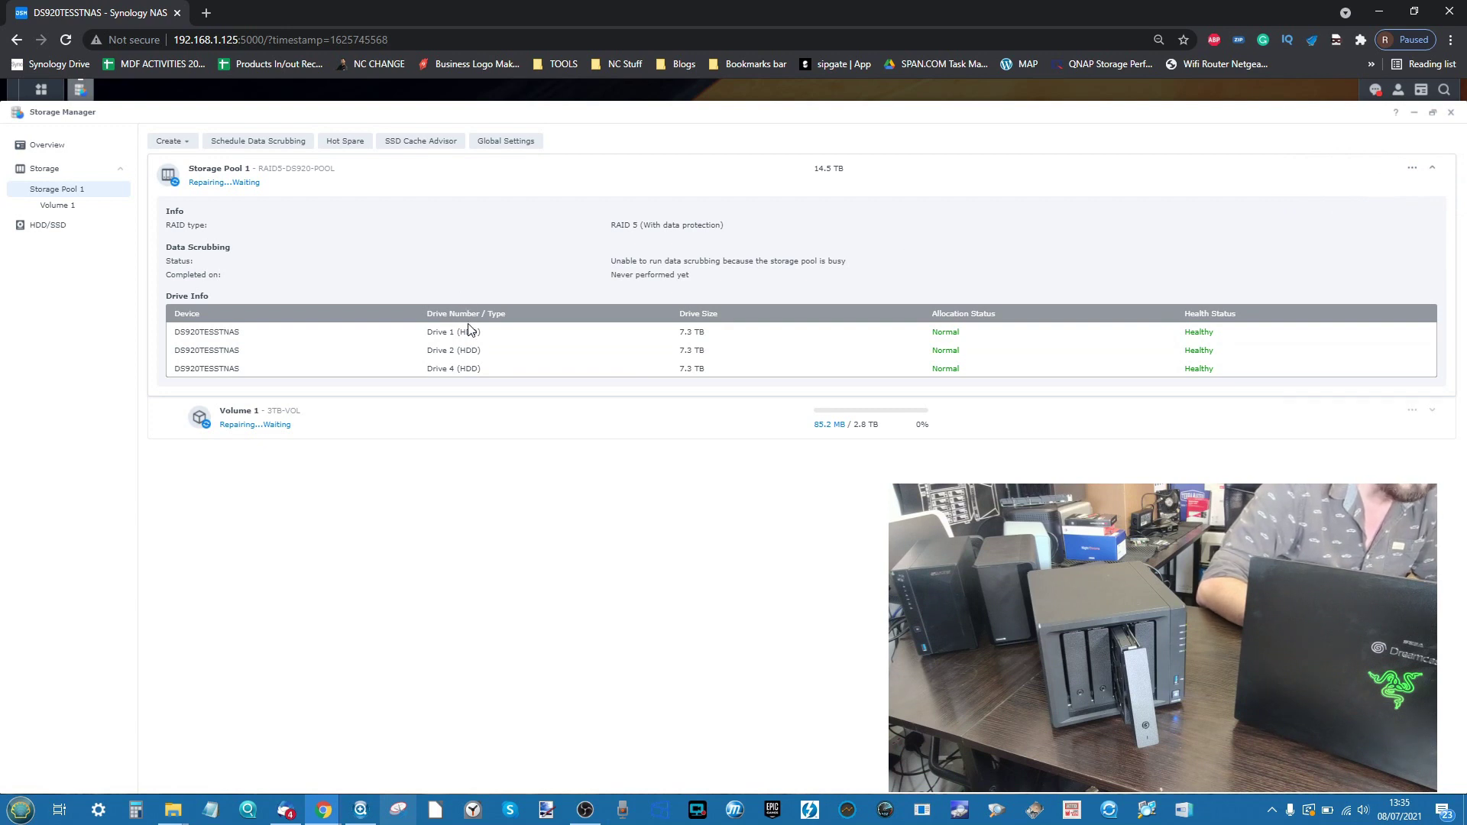
click(1375, 90)
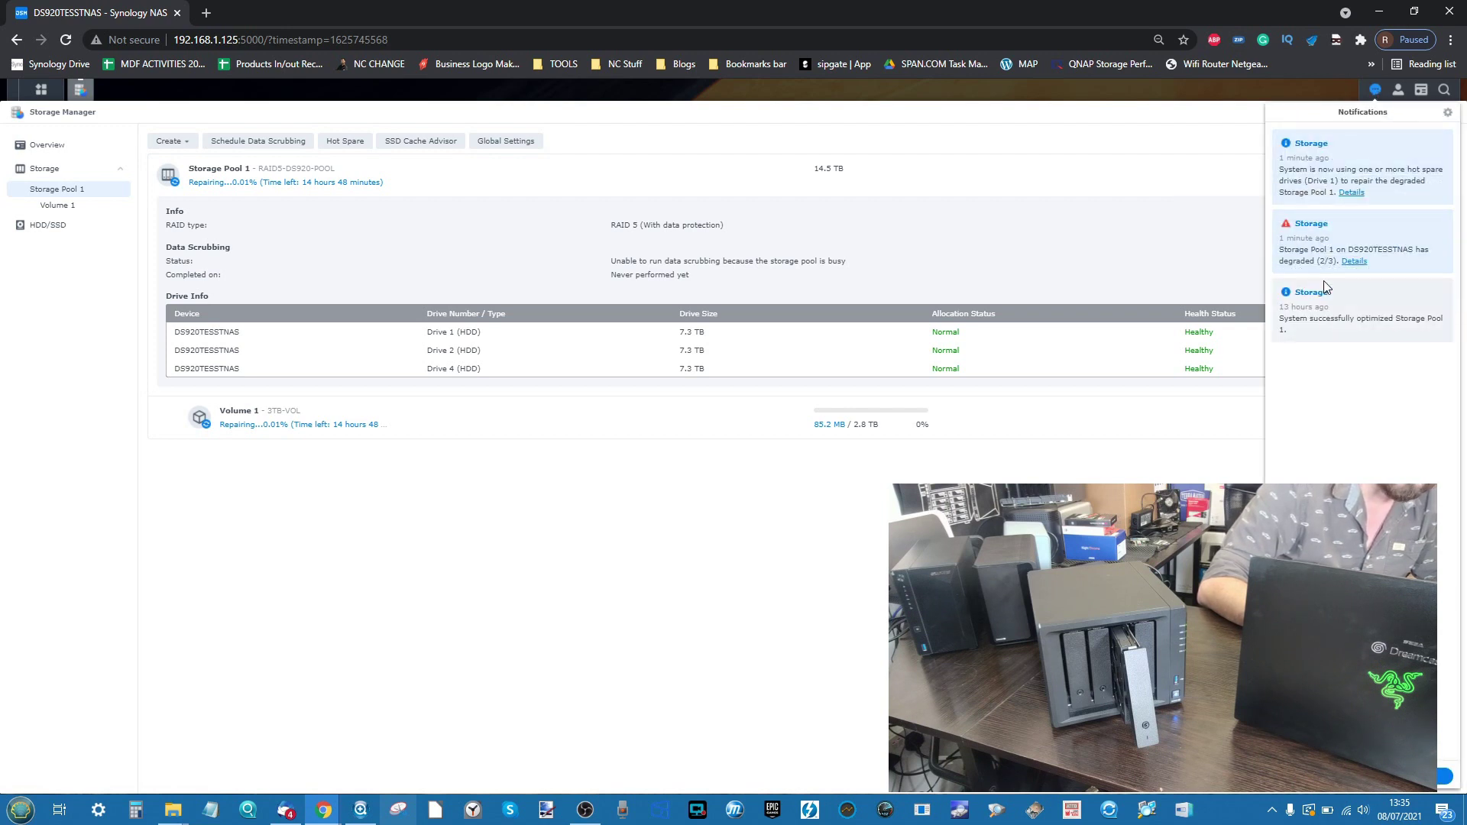
click(1327, 223)
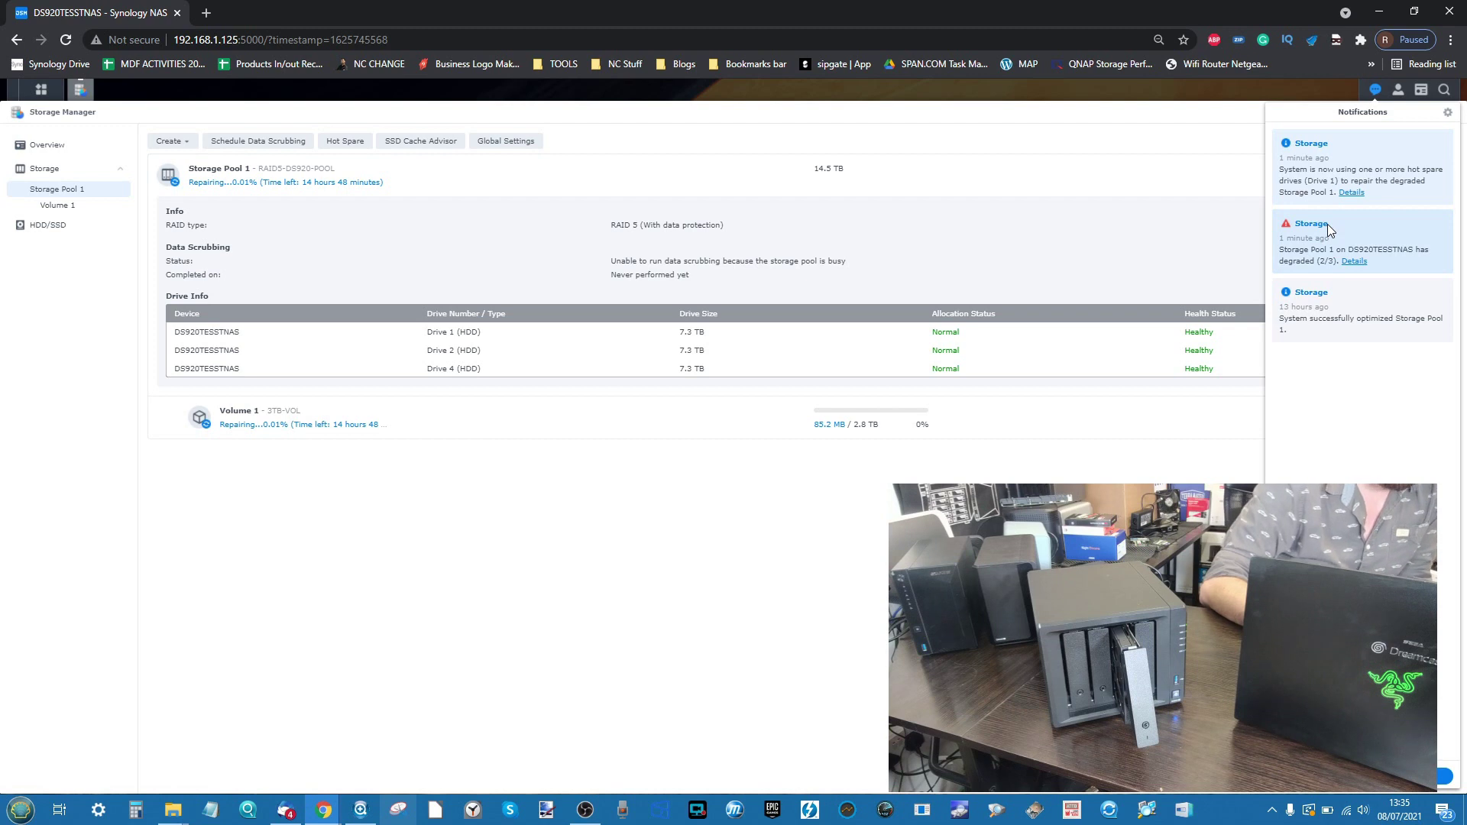
click(1314, 320)
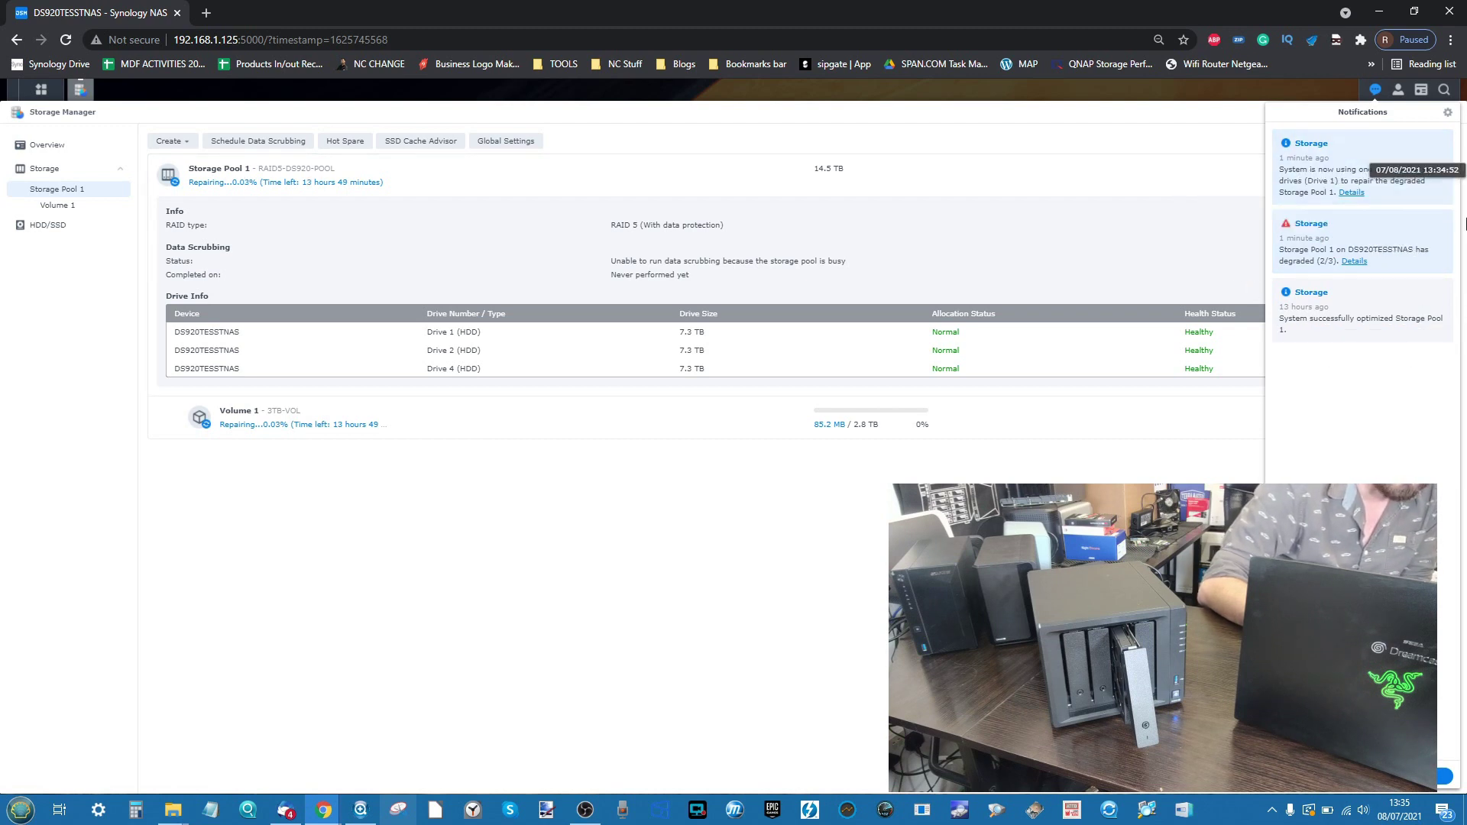
click(984, 220)
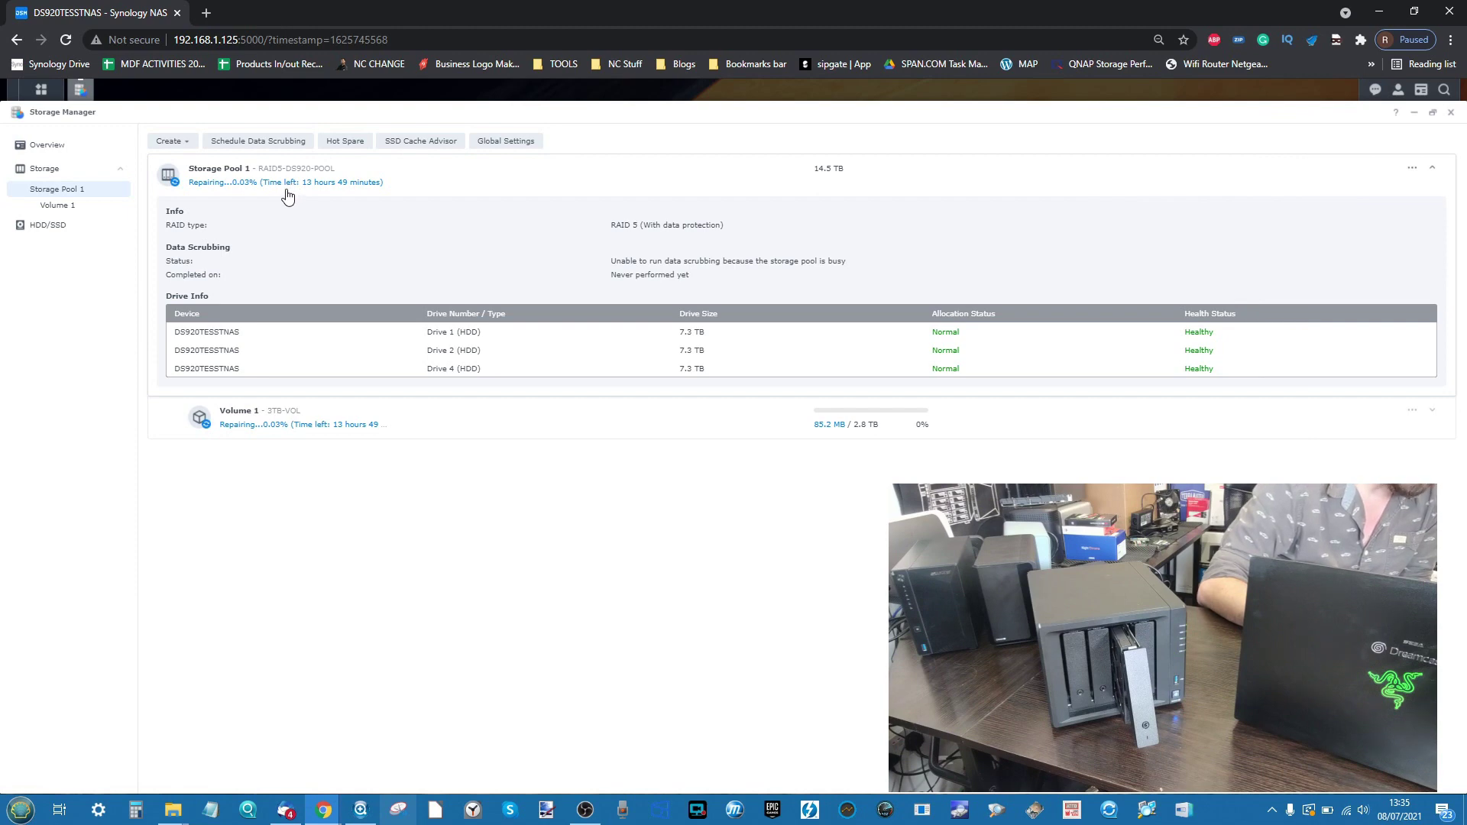
scroll(287, 197, up, 5)
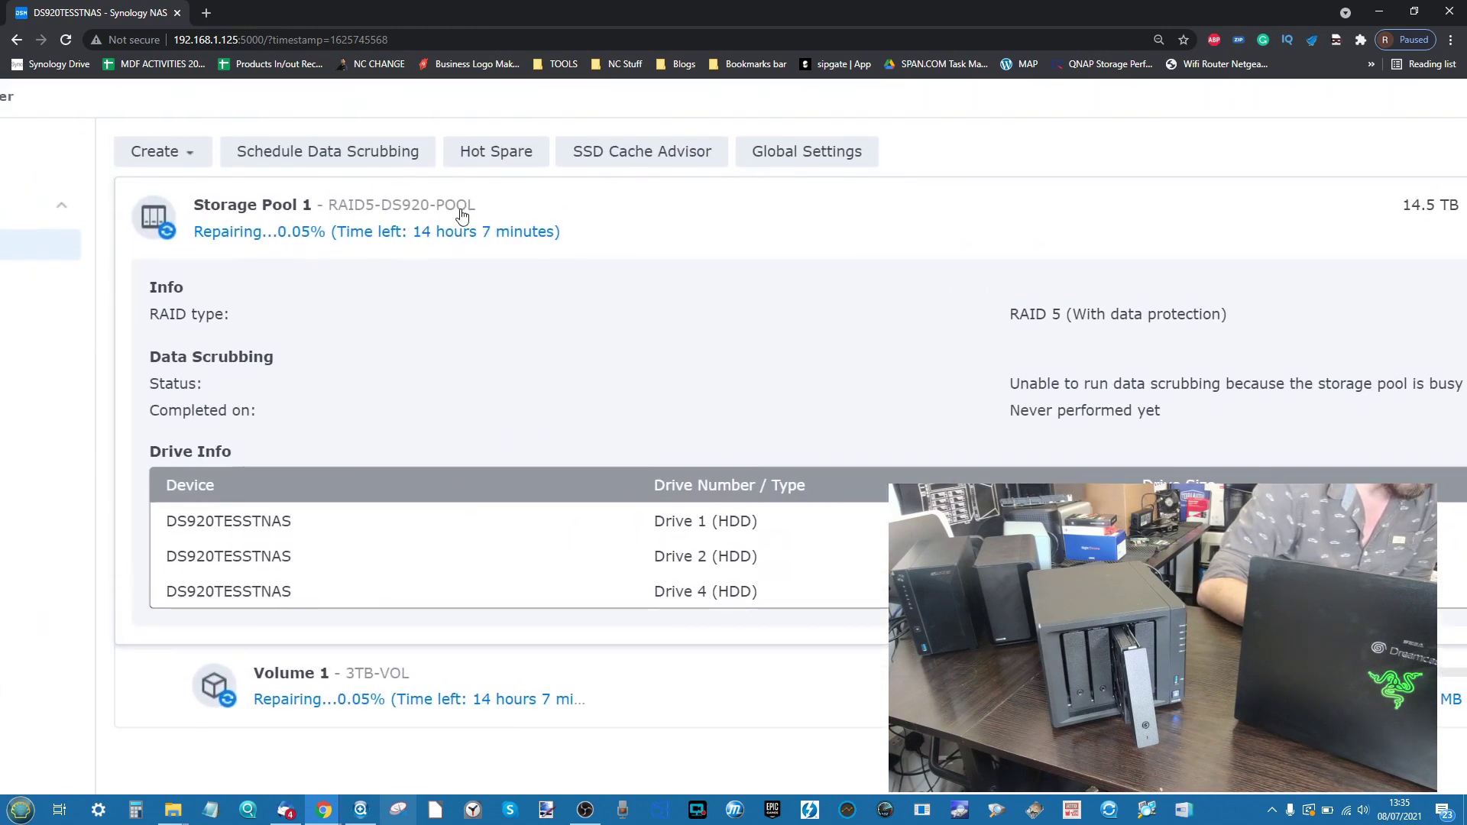
scroll(480, 235, up, 5)
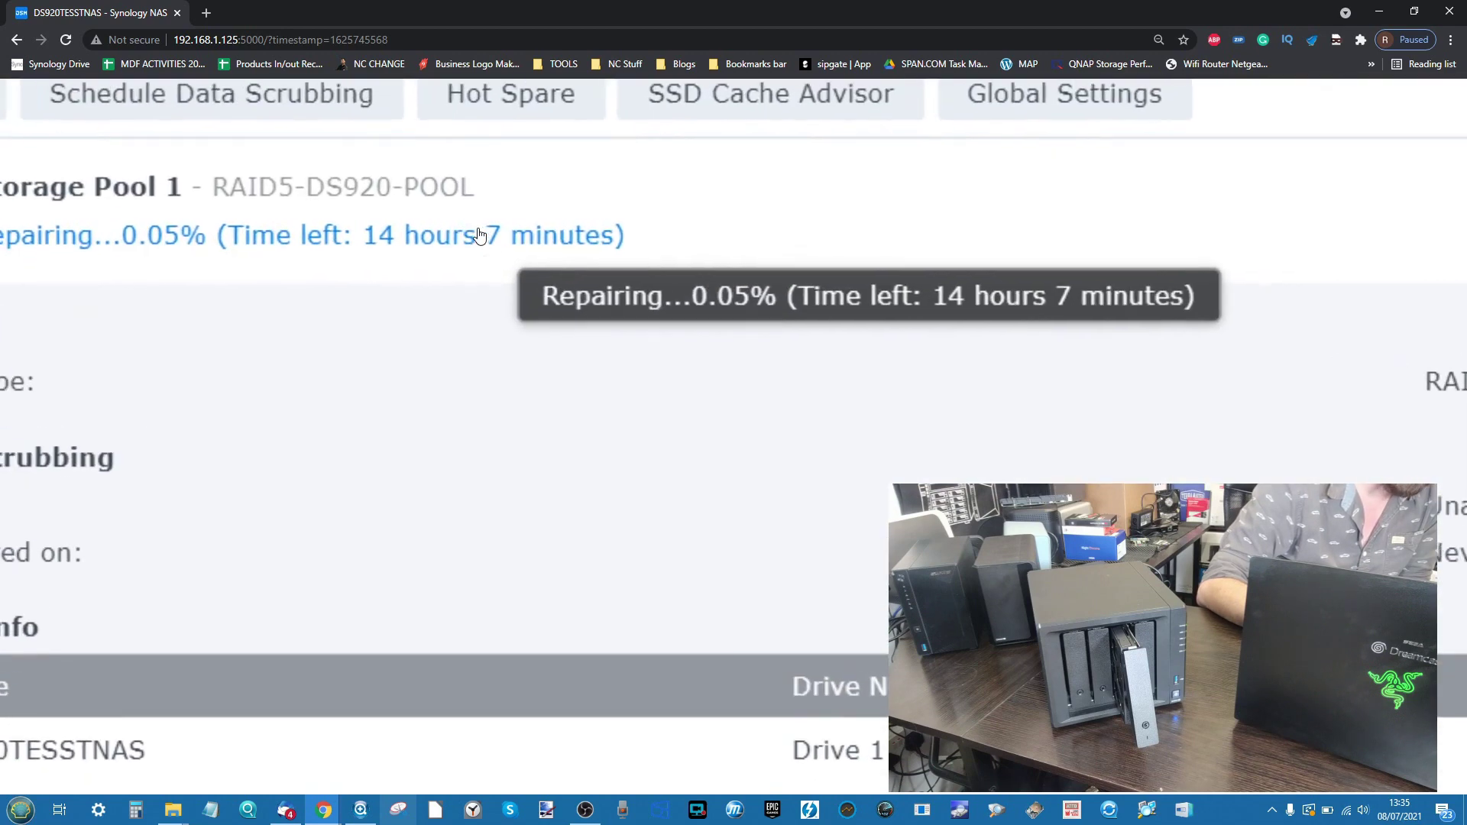
scroll(480, 235, down, 5)
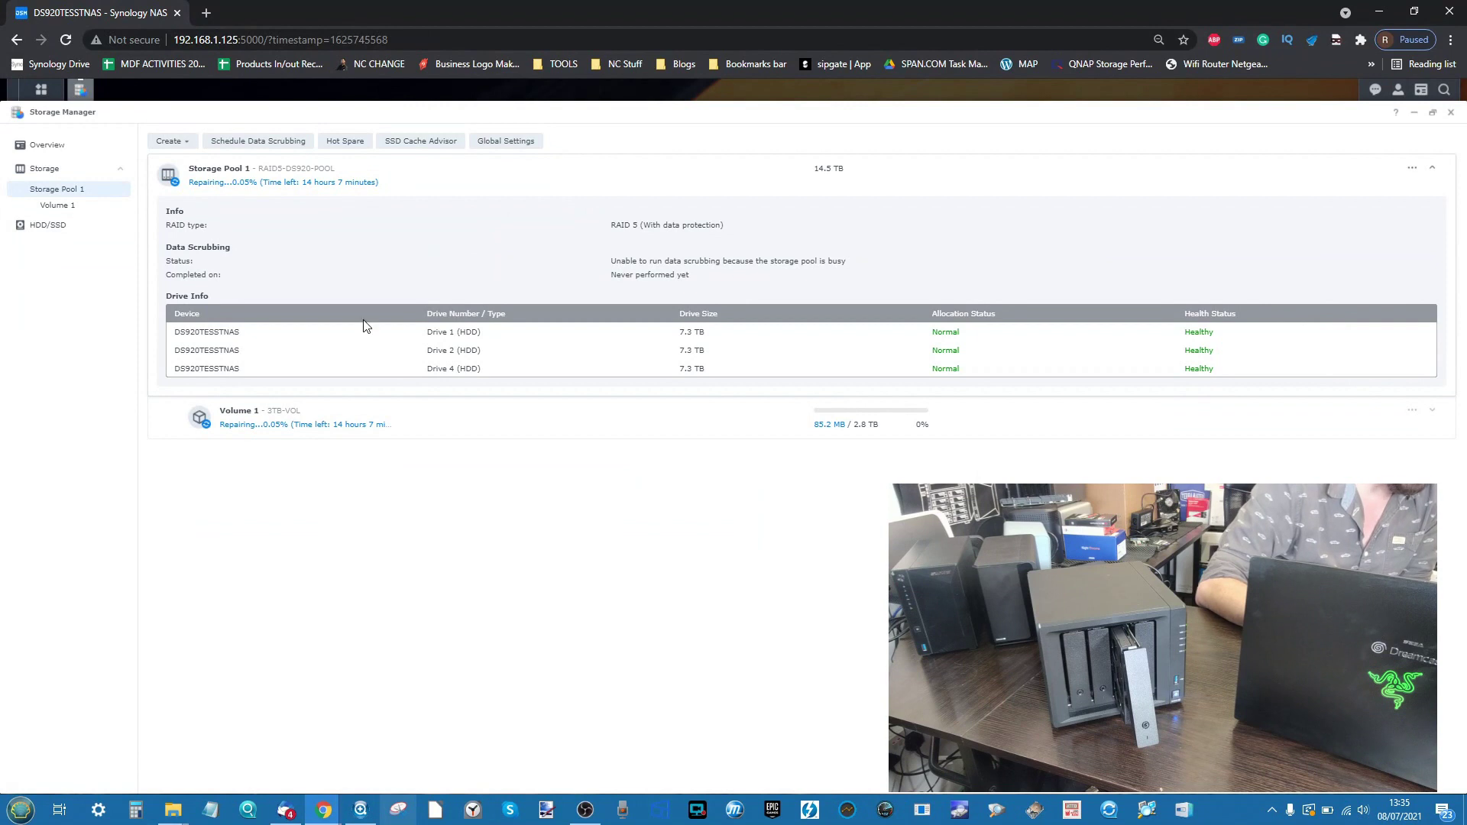
click(365, 418)
click(365, 418)
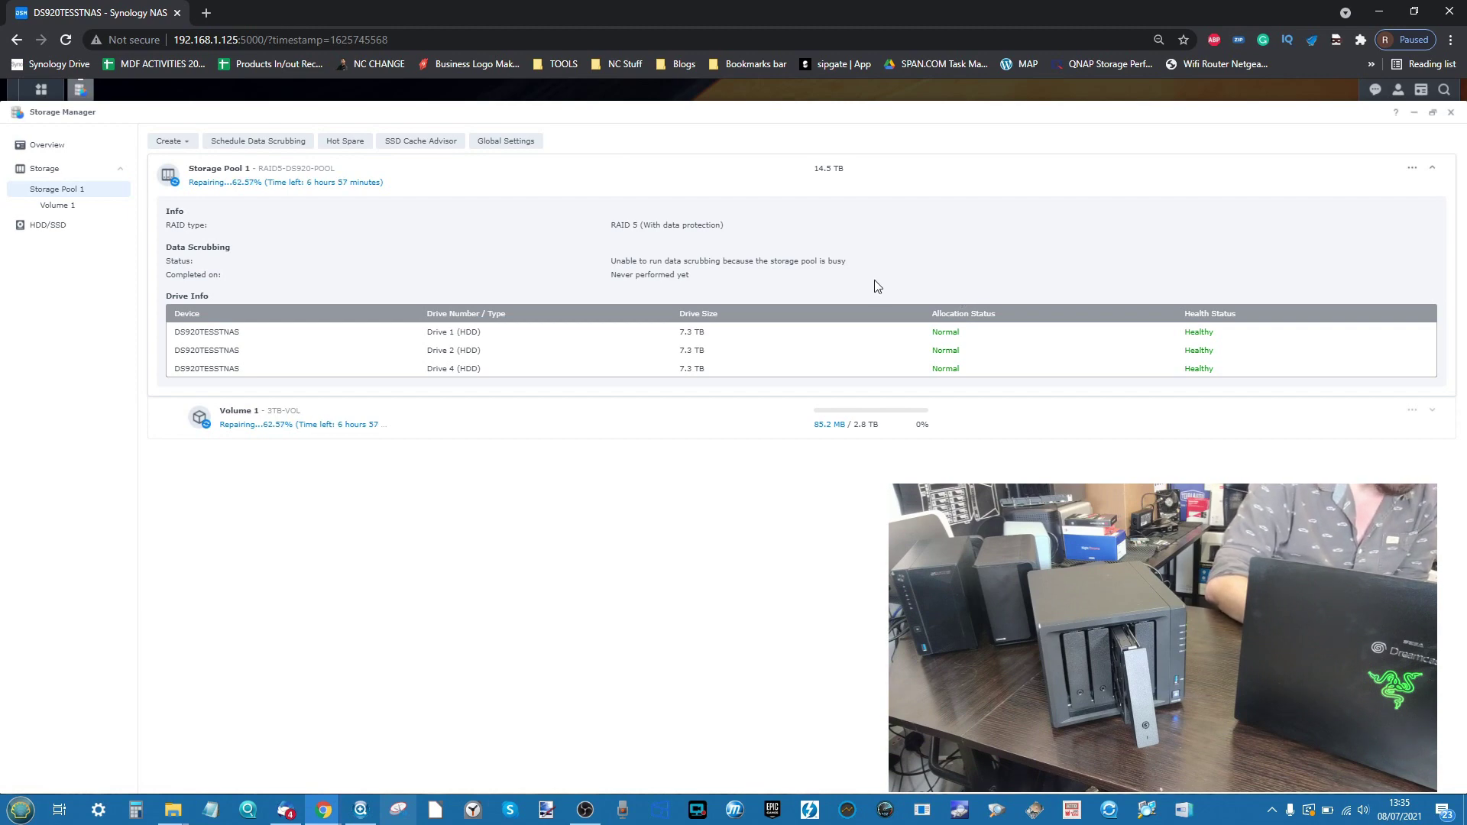
Review Storage Pool 1's finished repair and data scrubbing progress at 0.27%, about 12 hours left.
scroll(339, 196, up, 5)
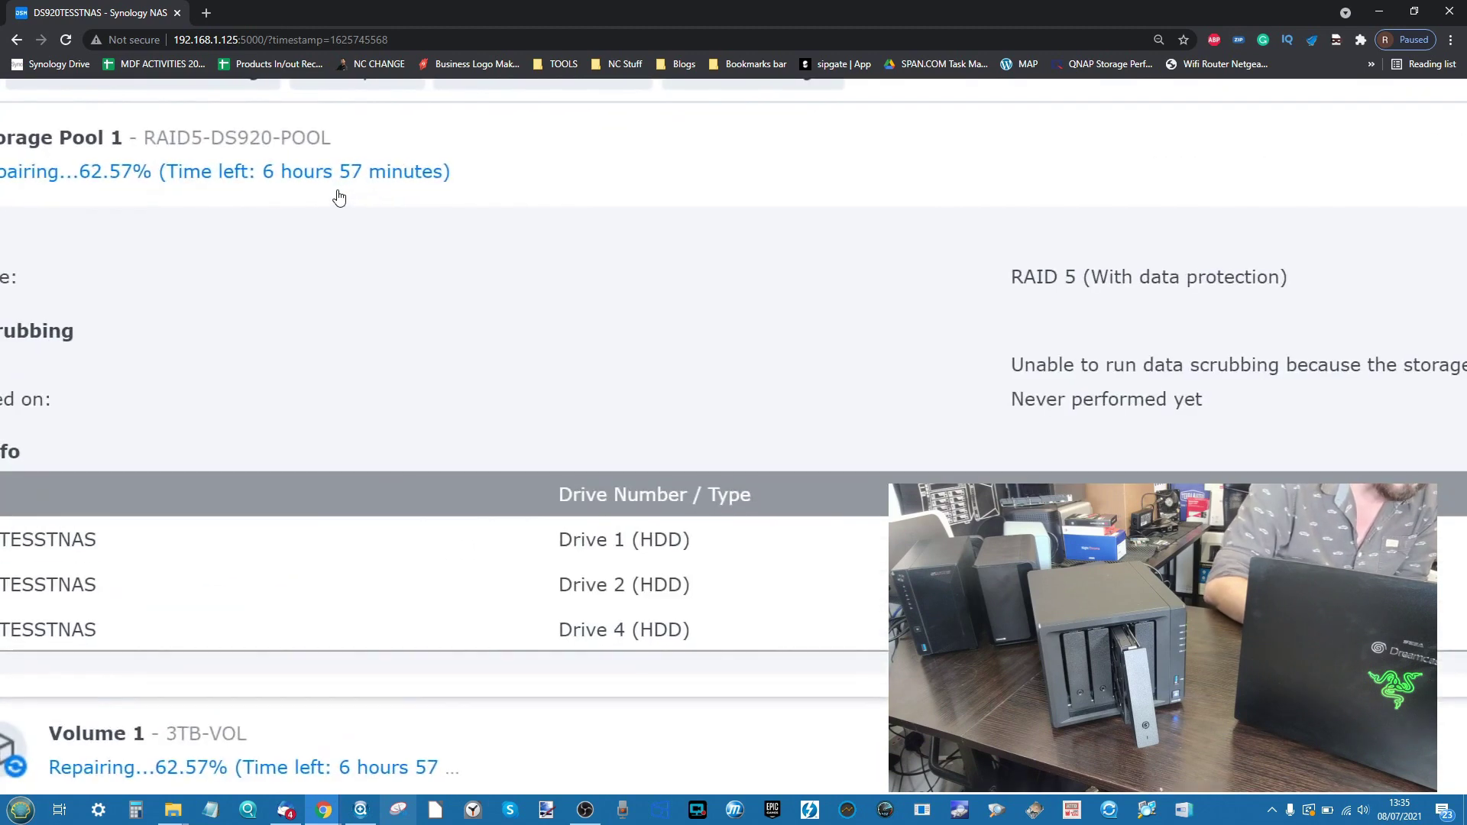
scroll(339, 197, left, 5)
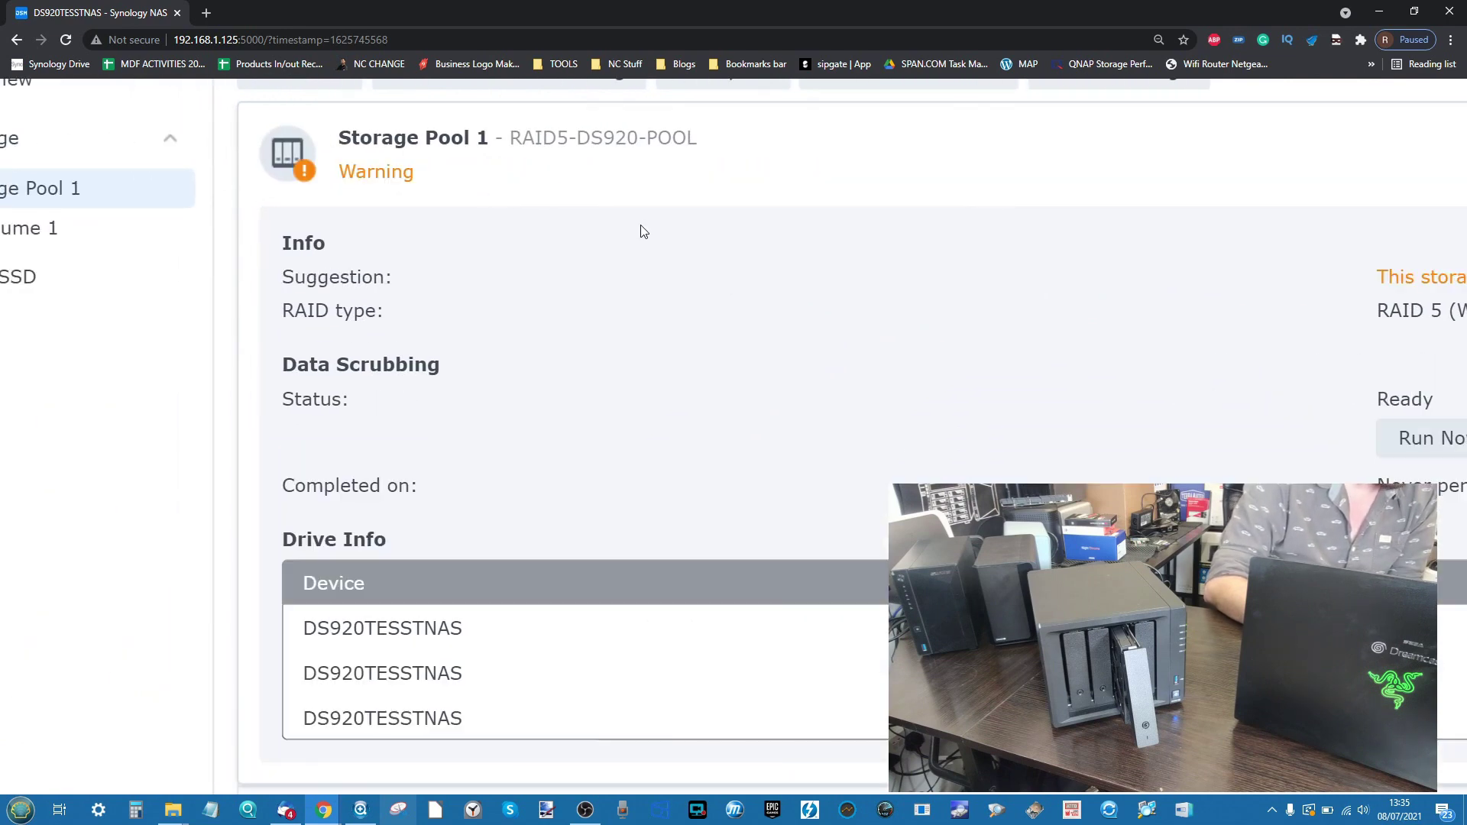
scroll(643, 232, down, 5)
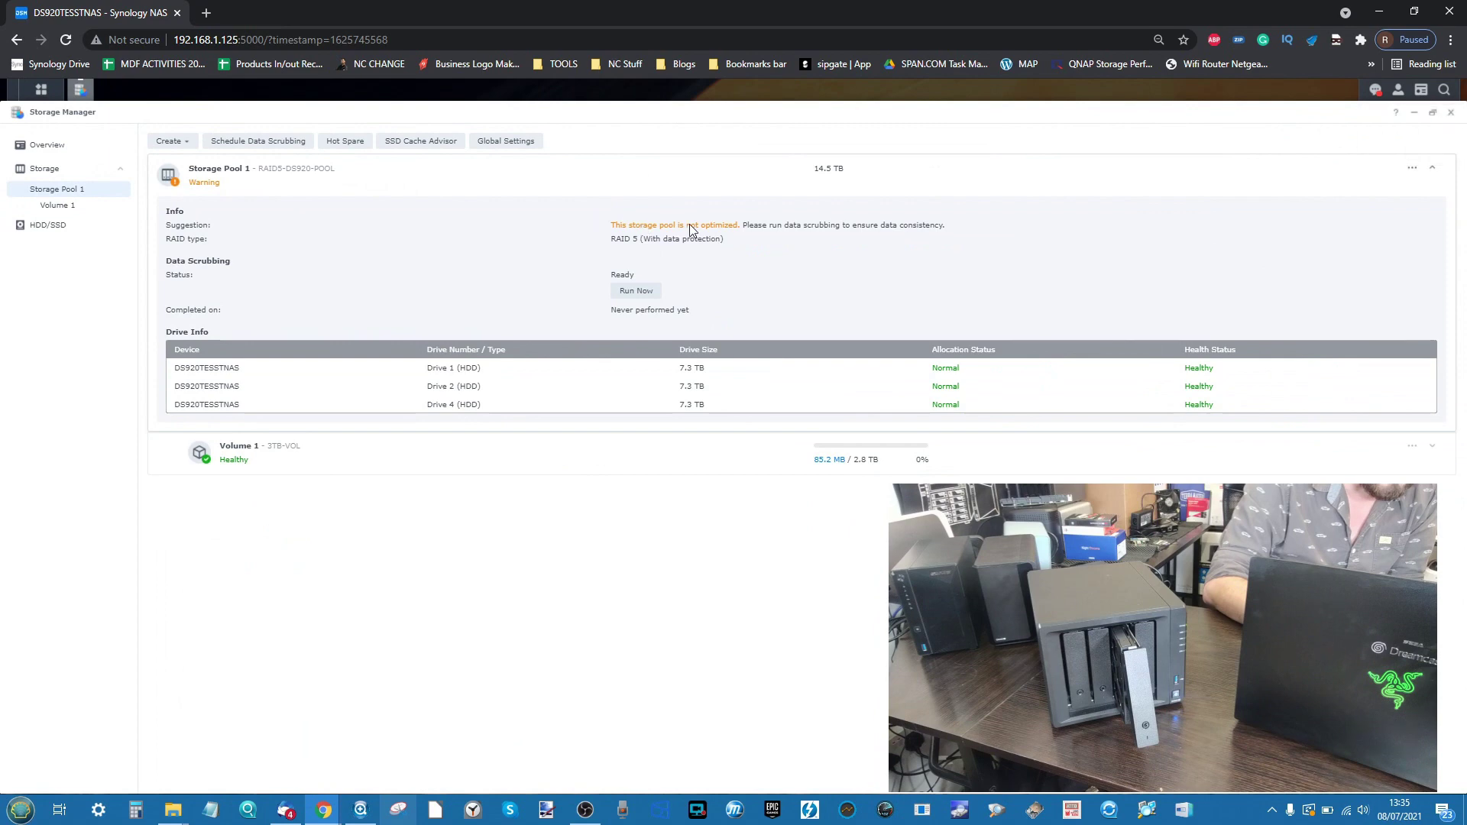
scroll(704, 236, up, 3)
scroll(704, 236, down, 3)
scroll(890, 458, up, 3)
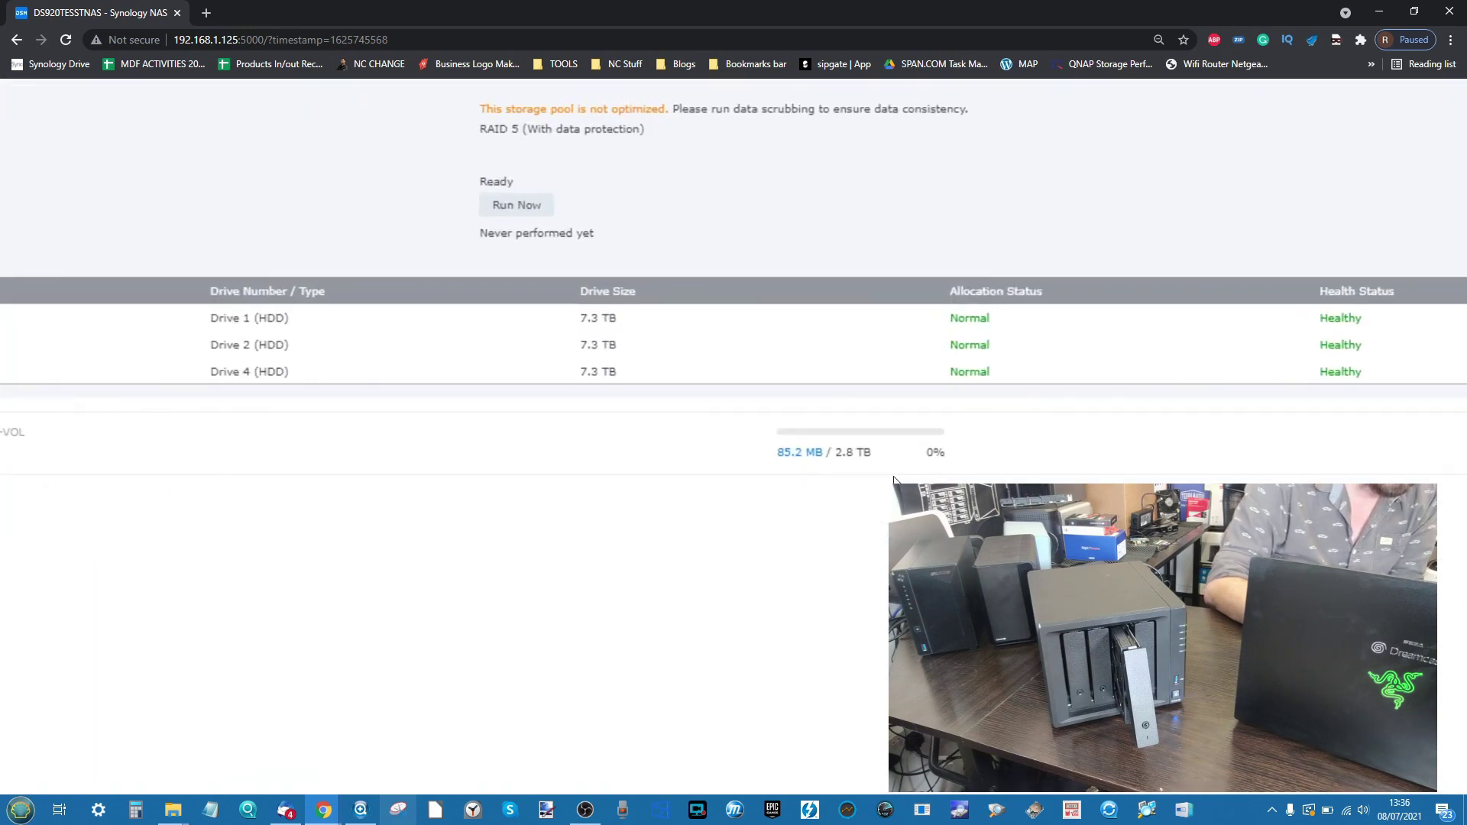
scroll(588, 598, down, 3)
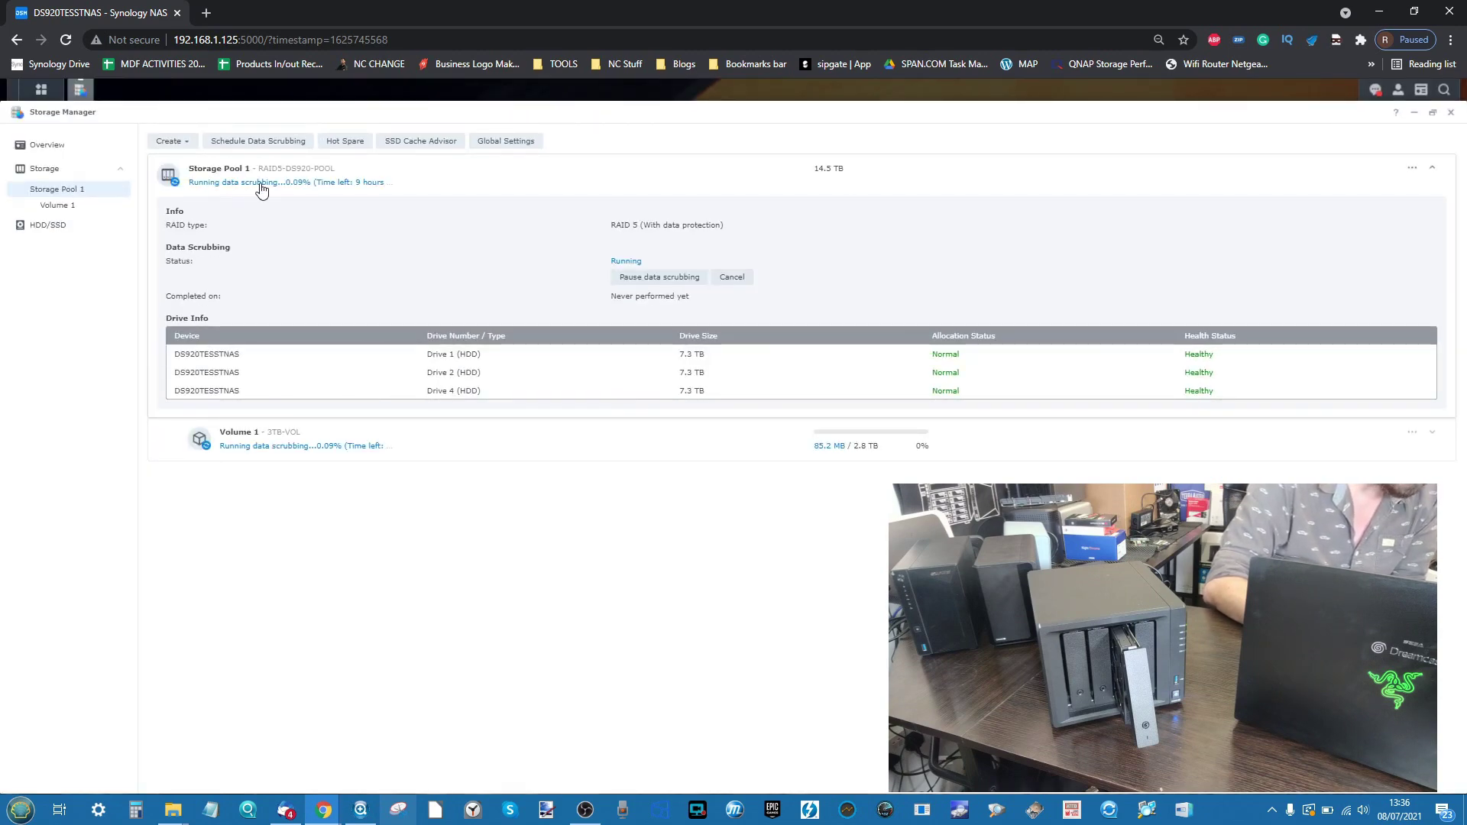
scroll(366, 184, up, 3)
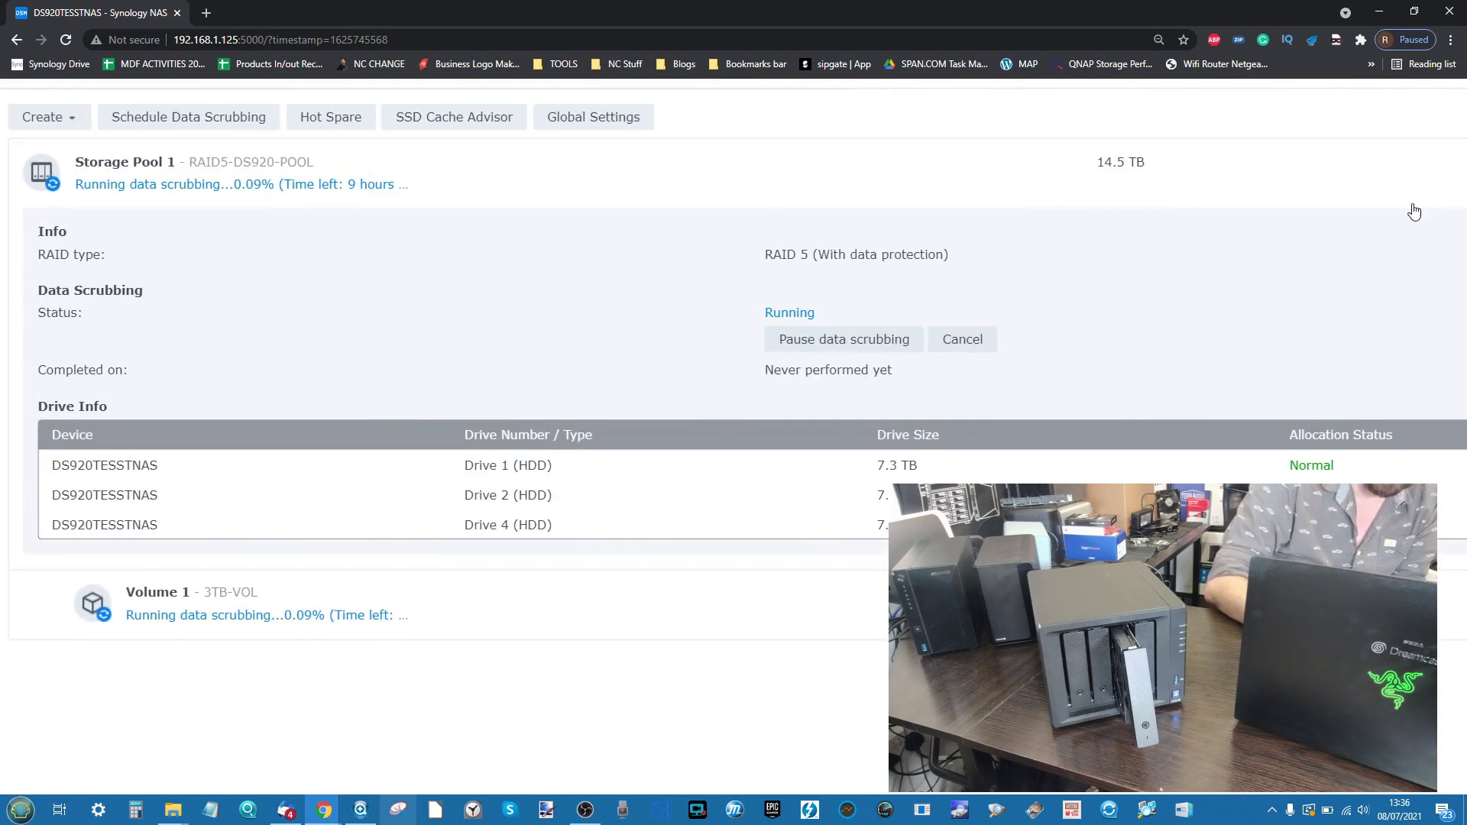
scroll(1414, 212, down, 3)
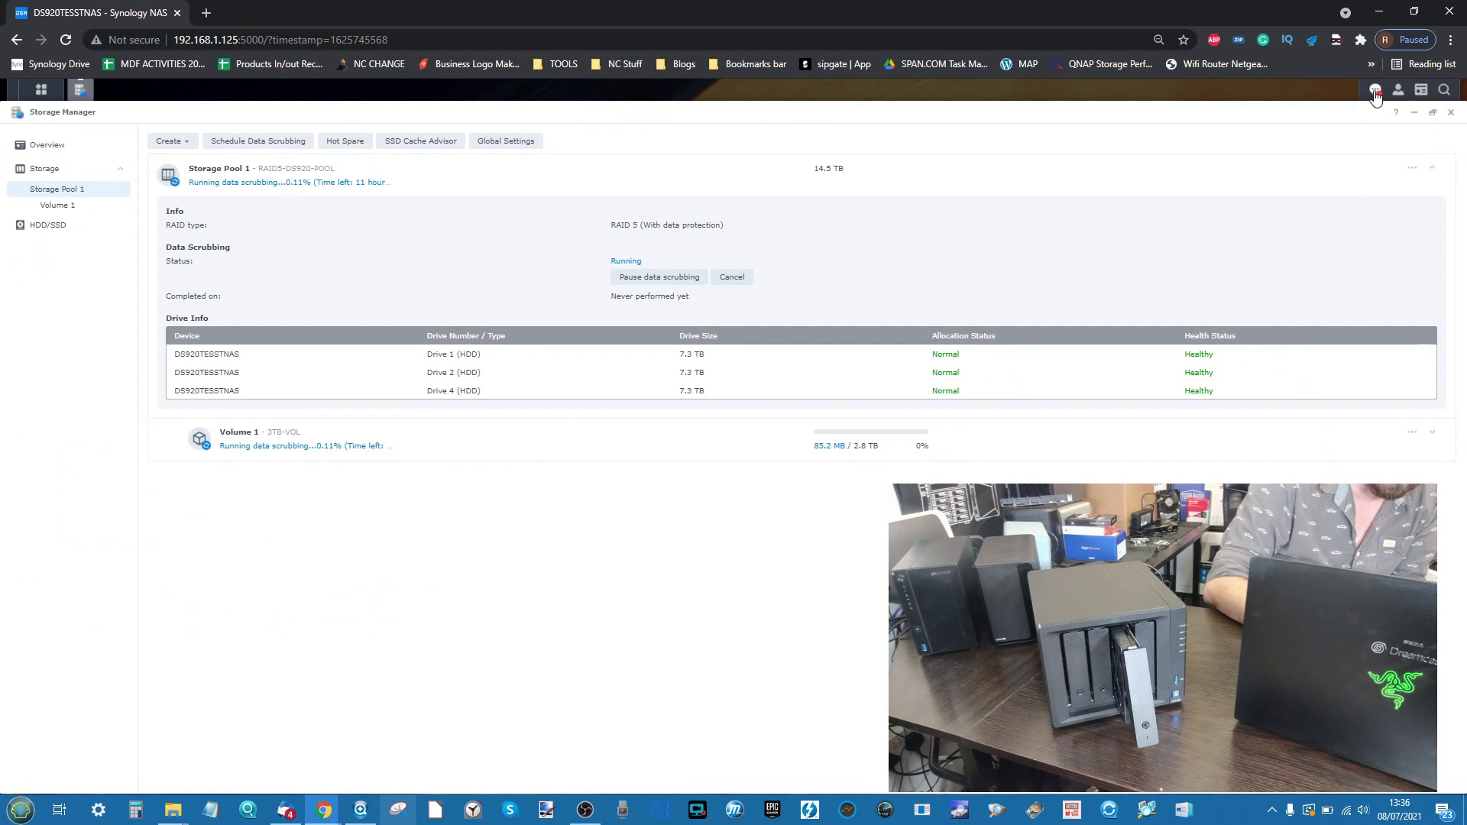
click(1374, 91)
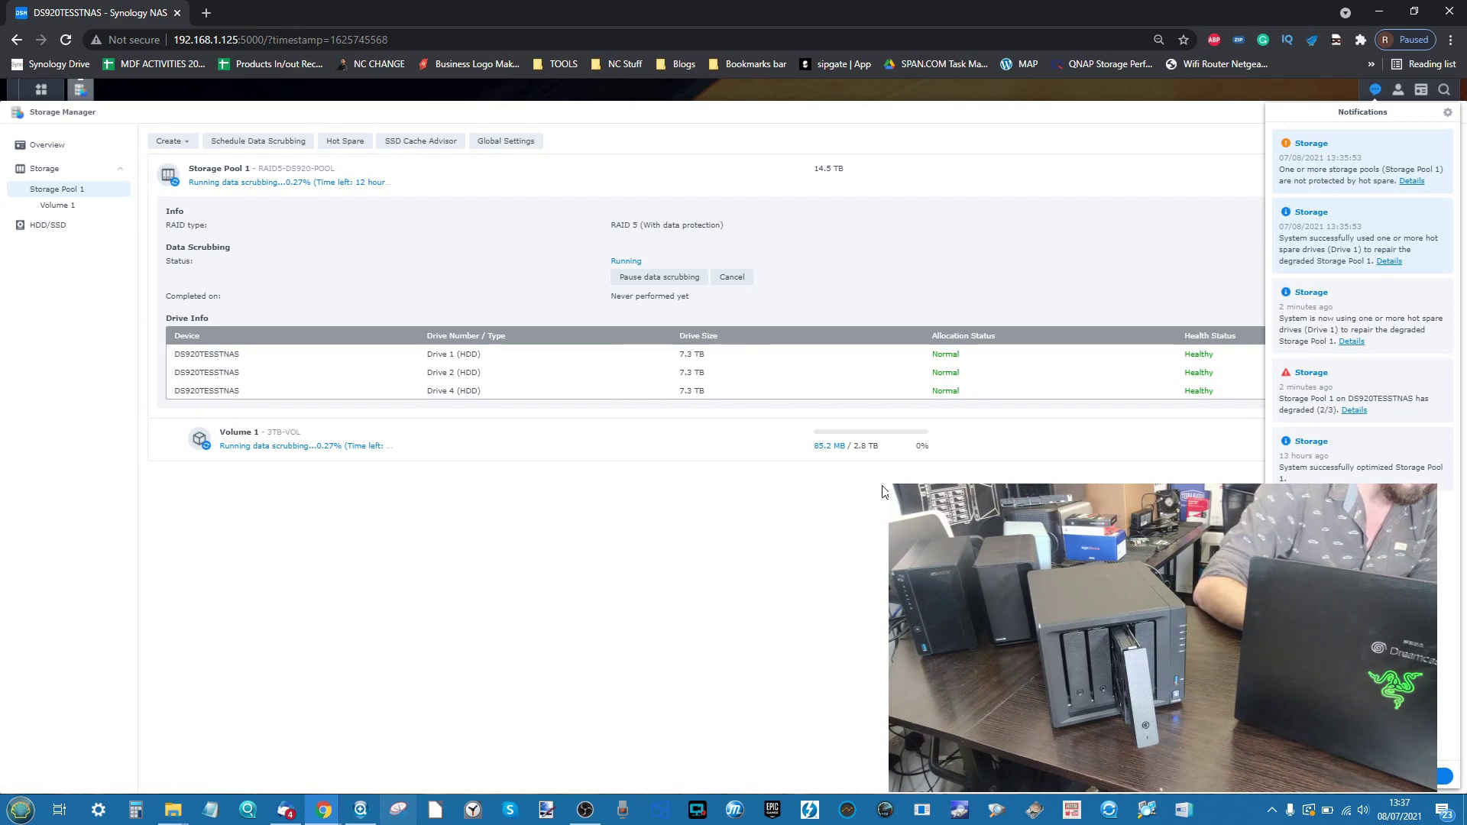
Scroll through the notifications confirming hot spare Drive 1 repaired the degraded Storage Pool 1.
scroll(882, 491, up, 3)
scroll(882, 491, down, 3)
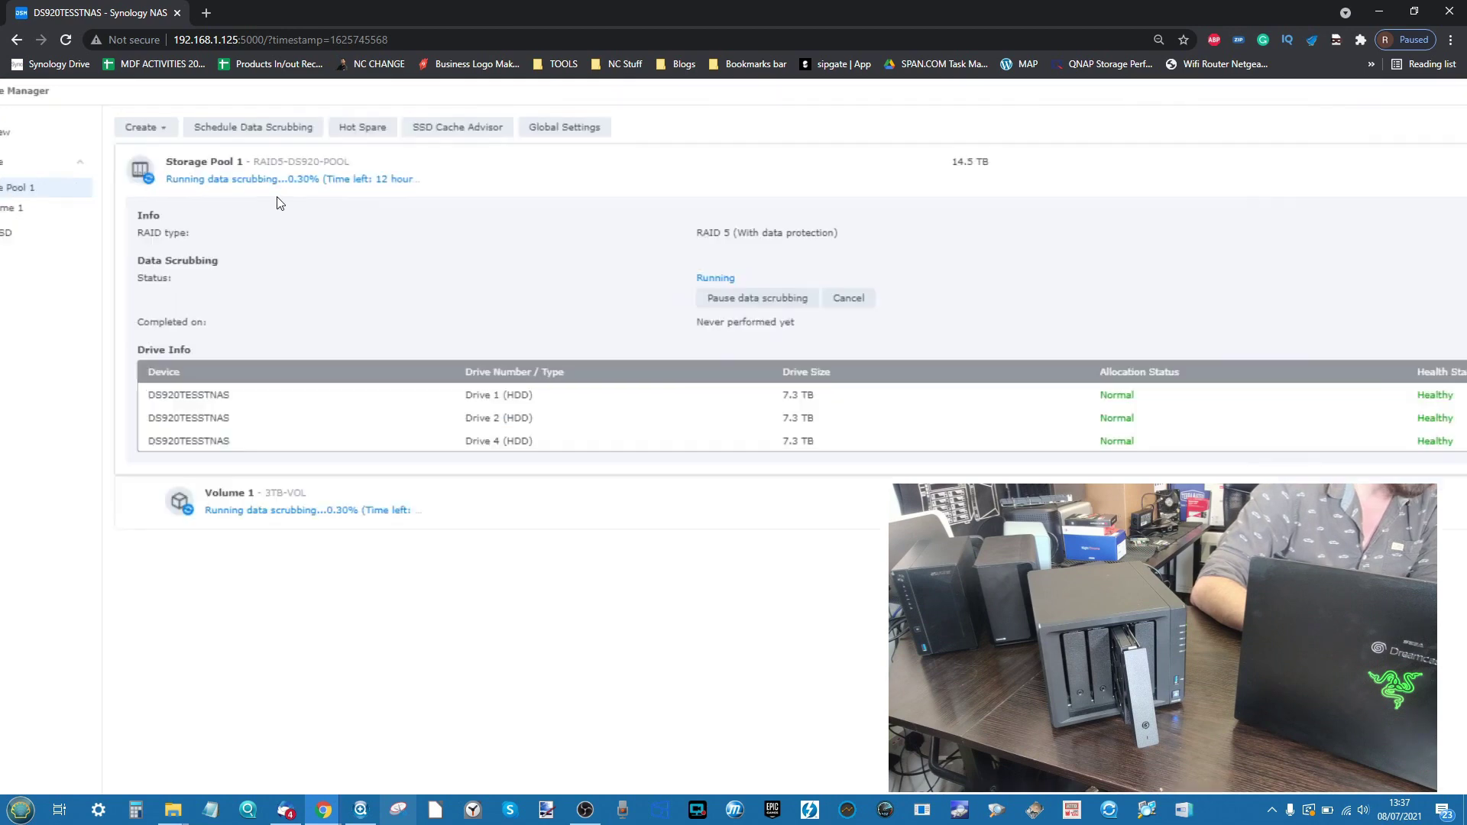
scroll(276, 200, up, 5)
scroll(279, 204, down, 5)
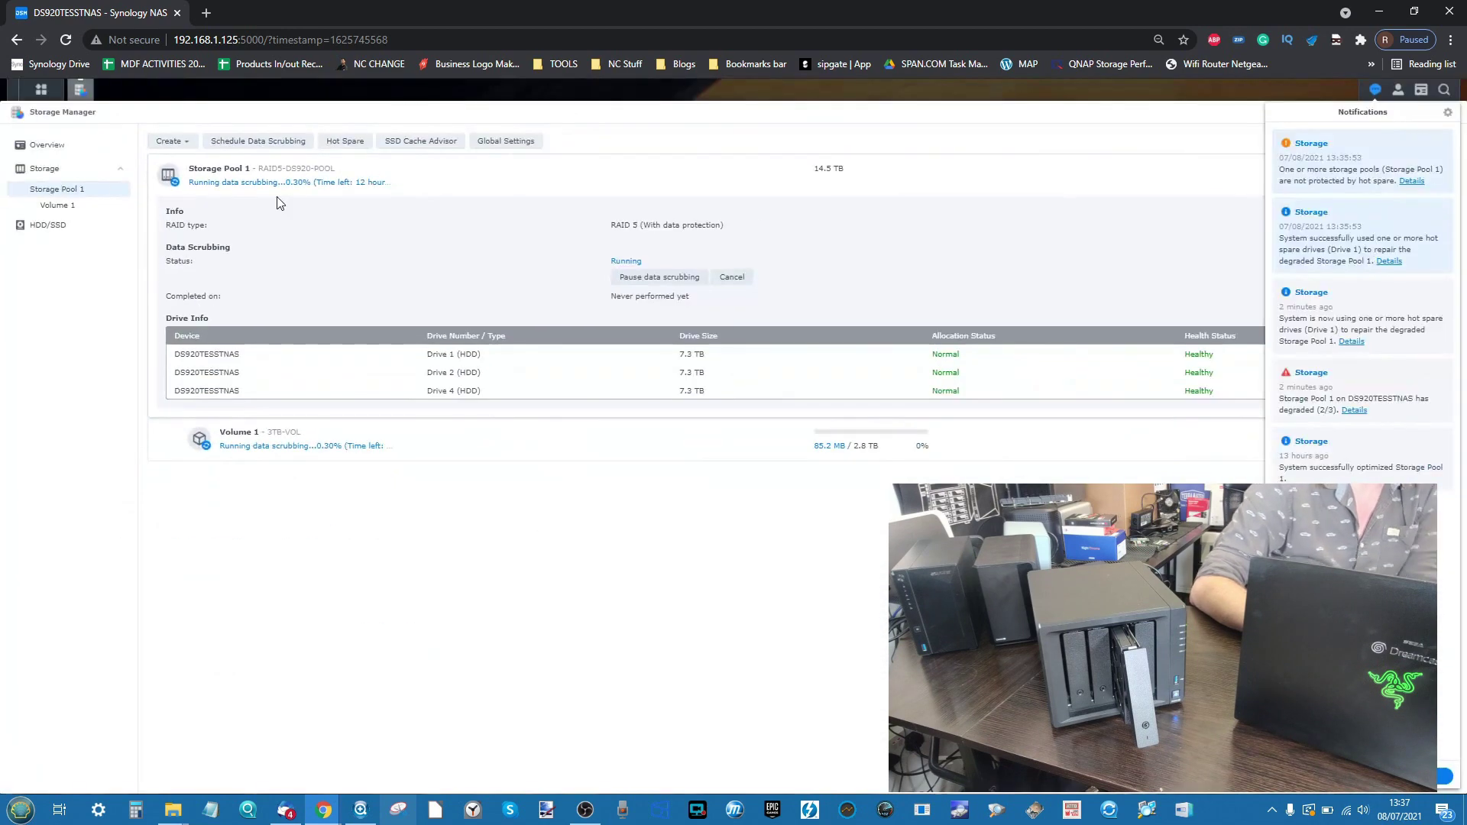